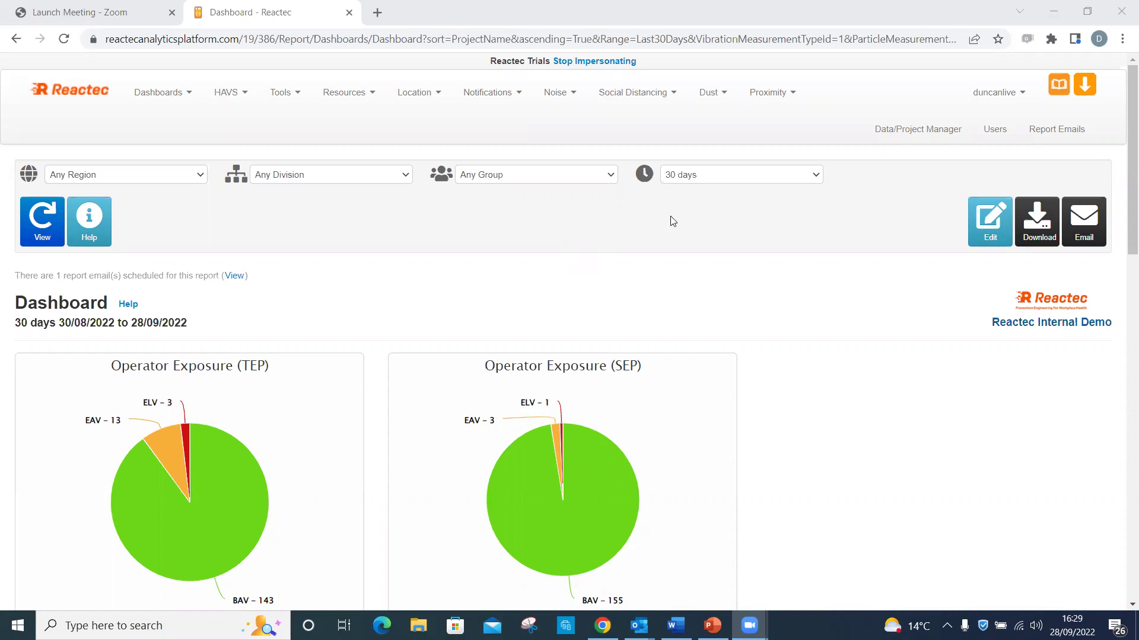
From data management, go to Controls and start a new control measure, opening the Group list.
{"action": "left_click", "coordinate": [895, 130]}
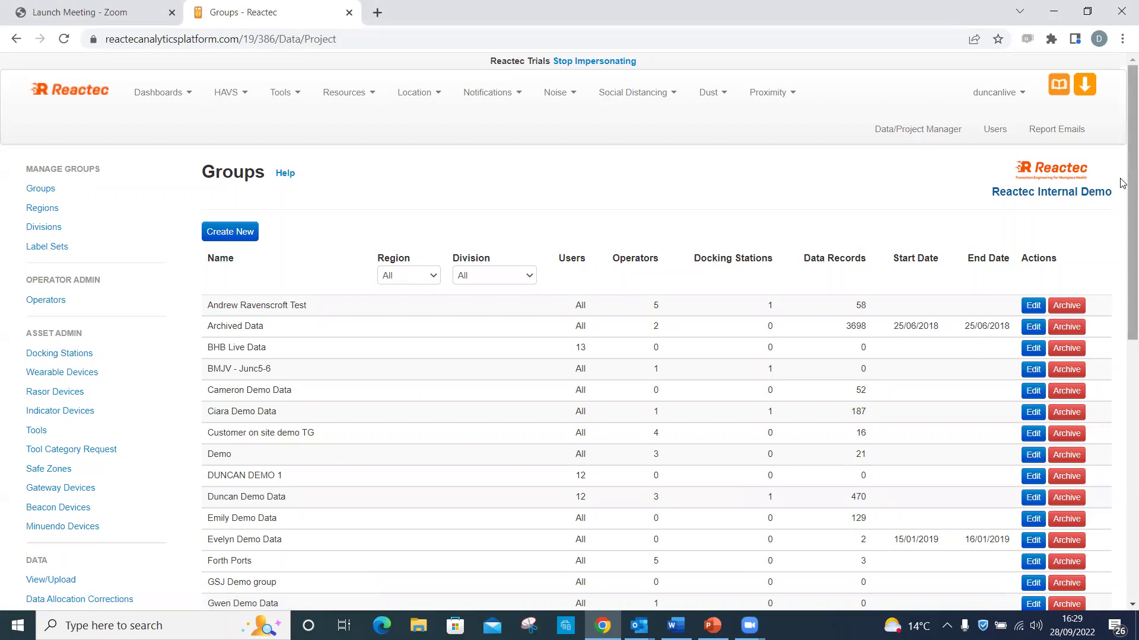
{"action": "scroll", "coordinate": [1120, 237], "scroll_direction": "down", "scroll_amount": 5}
{"action": "scroll", "coordinate": [1111, 356], "scroll_direction": "down", "scroll_amount": 1}
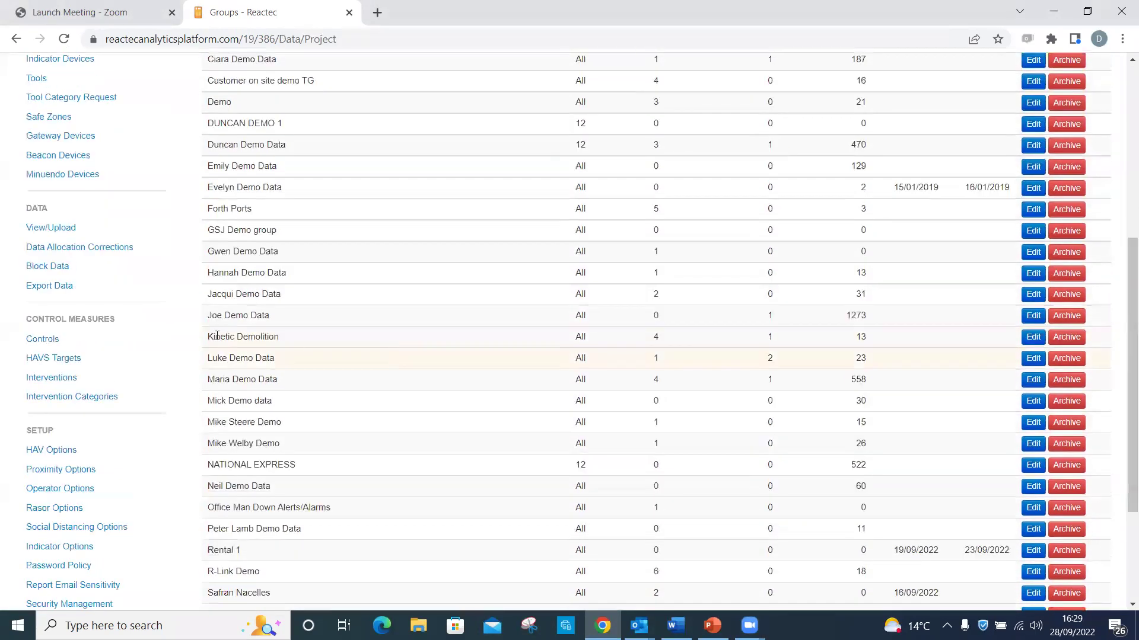
{"action": "left_click", "coordinate": [43, 340]}
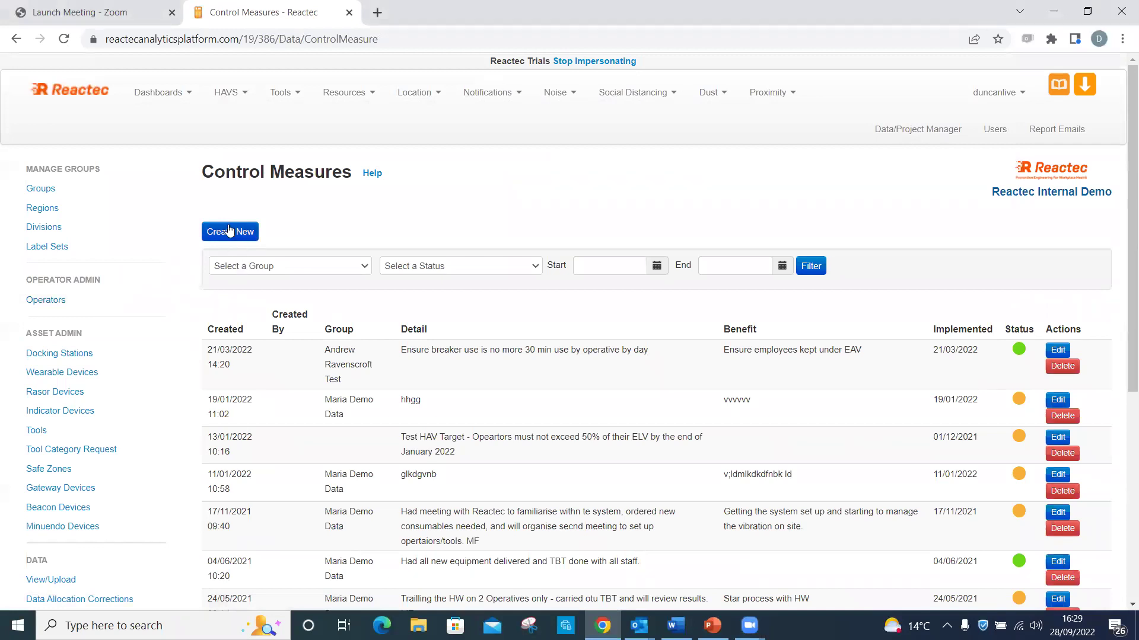
{"action": "left_click", "coordinate": [230, 231]}
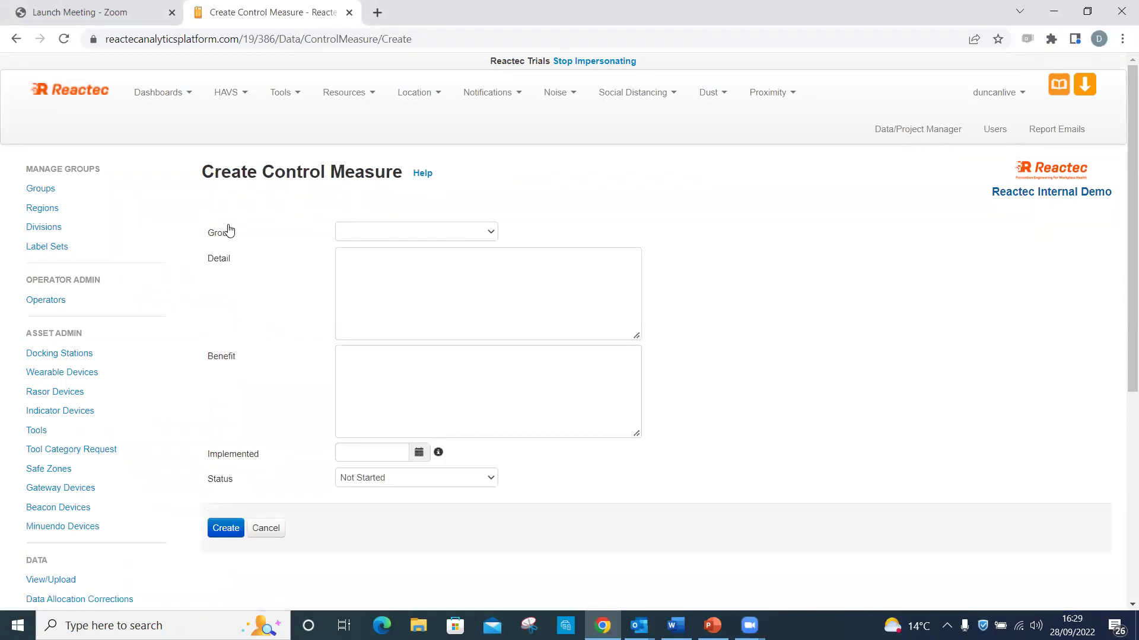
{"action": "left_click", "coordinate": [370, 239]}
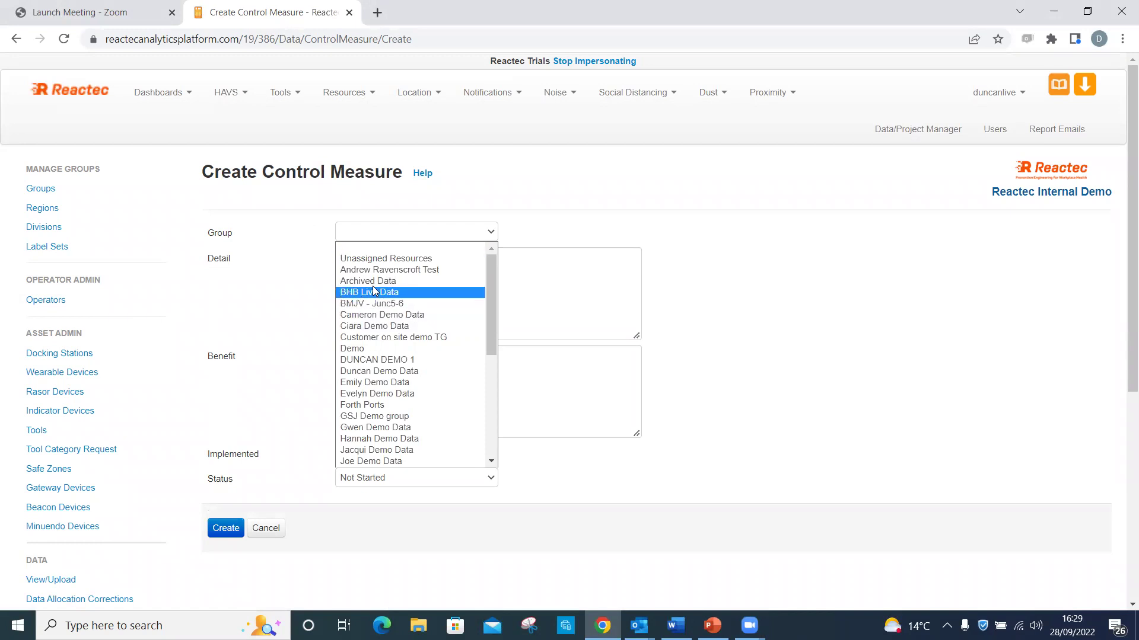
Enter detail 'Everyone needs to have a tool box talk on HAVS before using tools' and benefit 'Better H&S awareness for the workforce'.
{"action": "left_click", "coordinate": [589, 291]}
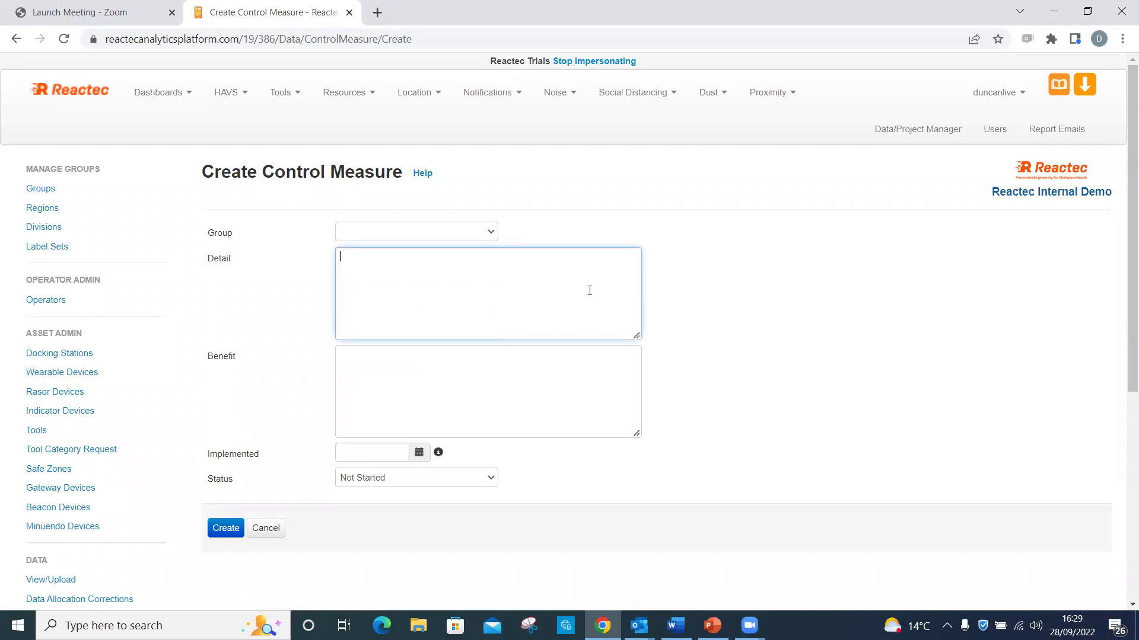
{"action": "type", "text": "Ever"}
{"action": "type", "text": "yone"}
{"action": "type", "text": "s"}
{"action": "key", "text": "BackSpace"}
{"action": "type", "text": "needs to have a tool box talk on HAVs"}
{"action": "key", "text": "BackSpace"}
{"action": "type", "text": "S before using tools"}
{"action": "key", "text": "Tab"}
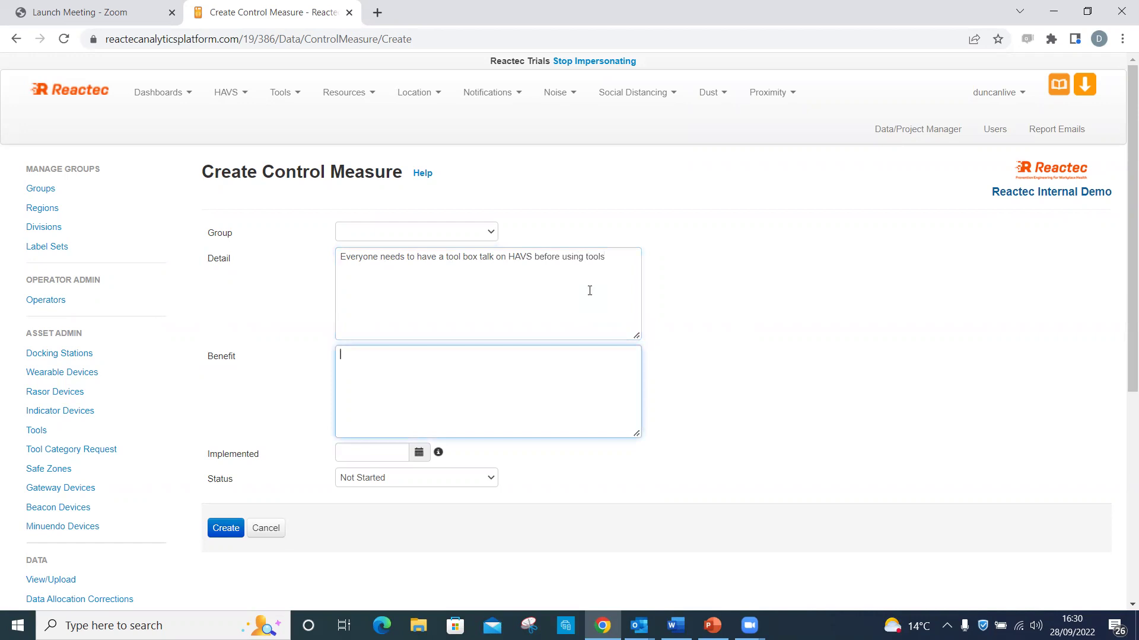
{"action": "type", "text": "Better H&S awareness for the workforce"}
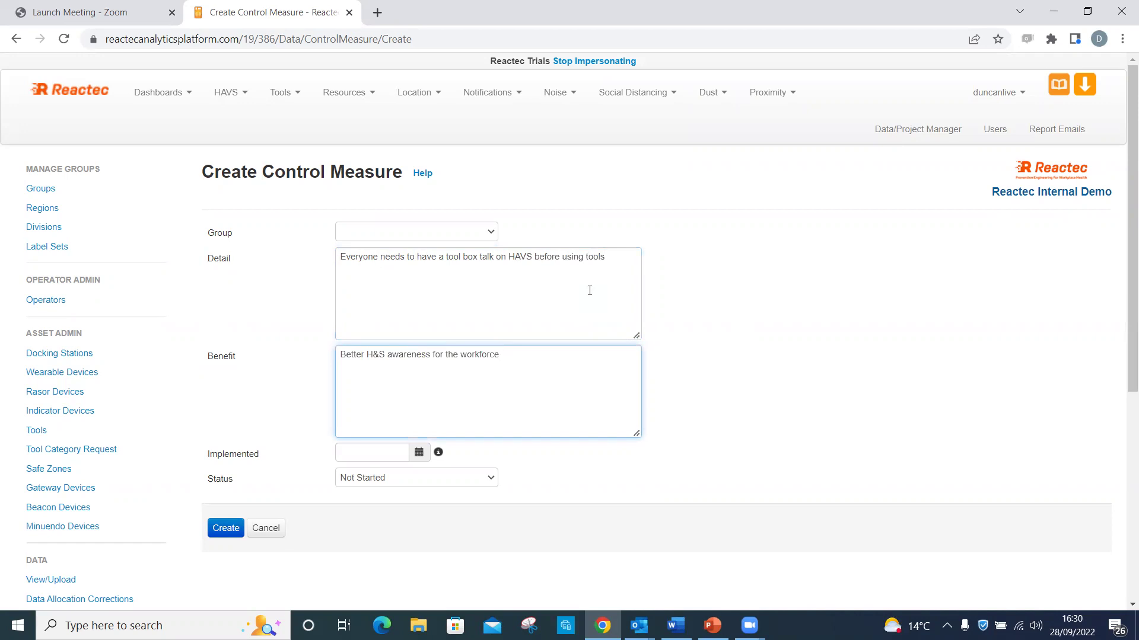
Set implemented date 17/08/2022 and status Completed, then create the control measure.
{"action": "left_click", "coordinate": [418, 453]}
{"action": "left_click", "coordinate": [415, 292]}
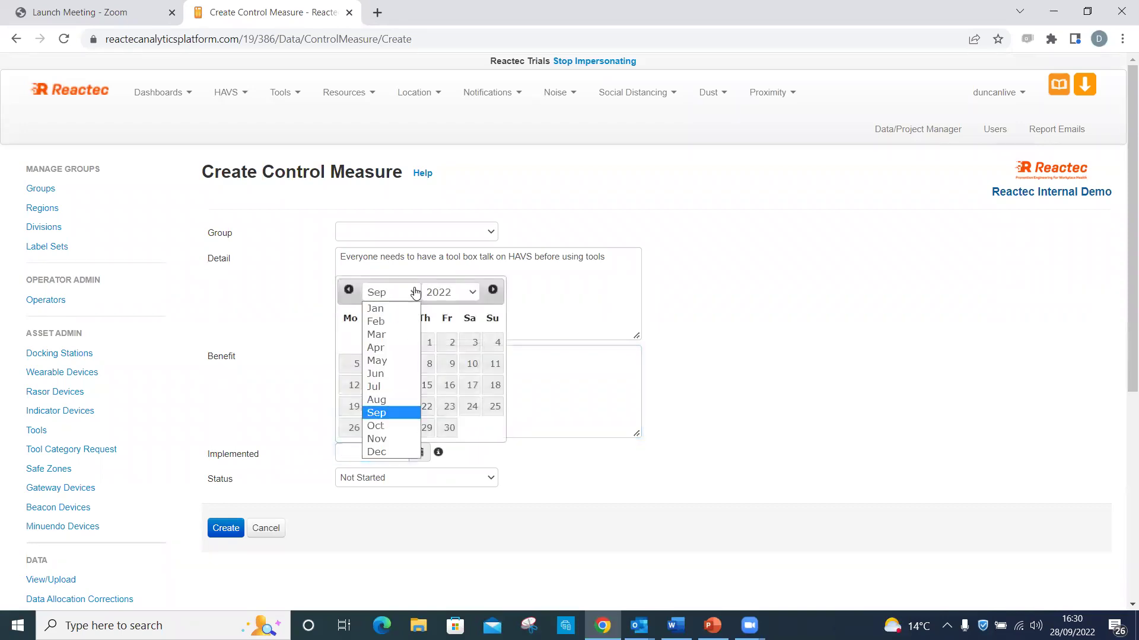
{"action": "left_click", "coordinate": [388, 400]}
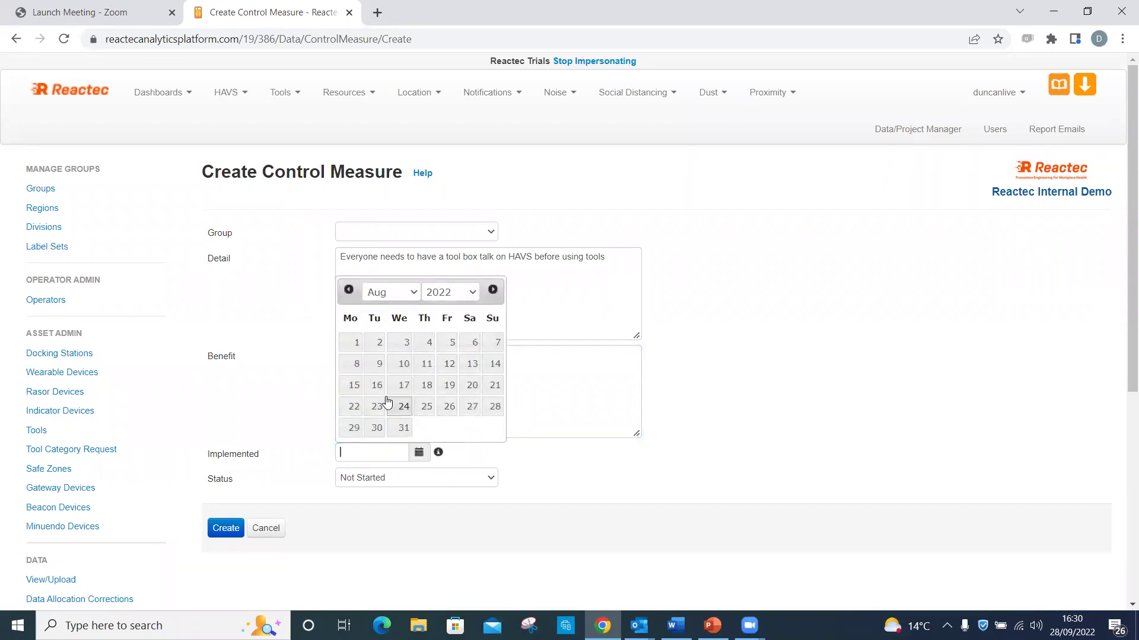
{"action": "left_click", "coordinate": [414, 387]}
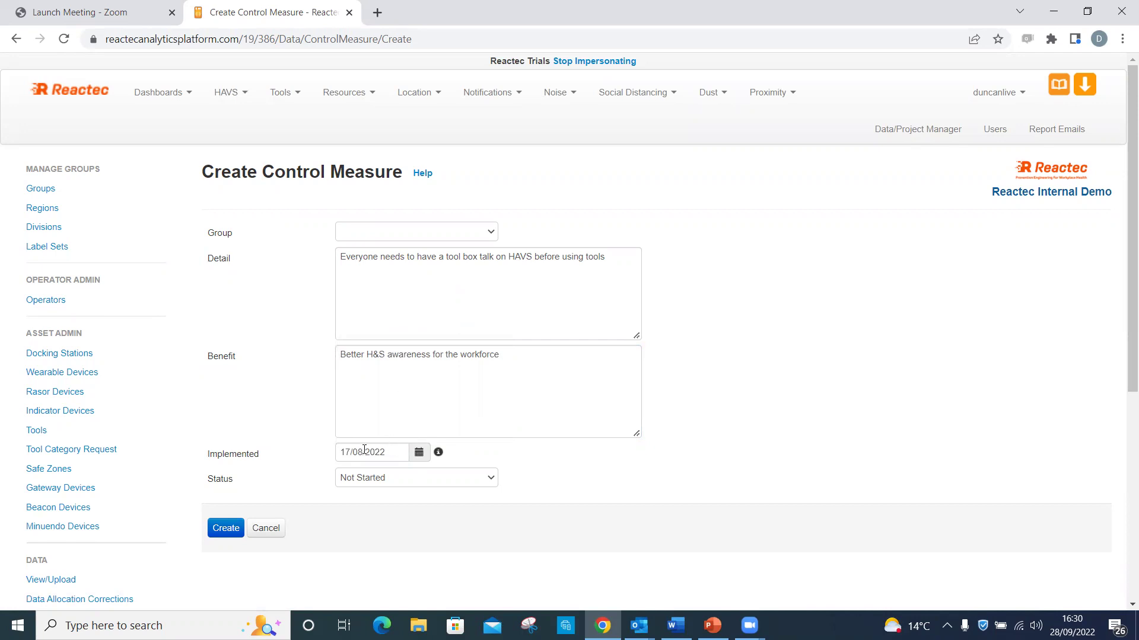
{"action": "left_click", "coordinate": [420, 476]}
{"action": "left_click", "coordinate": [399, 514]}
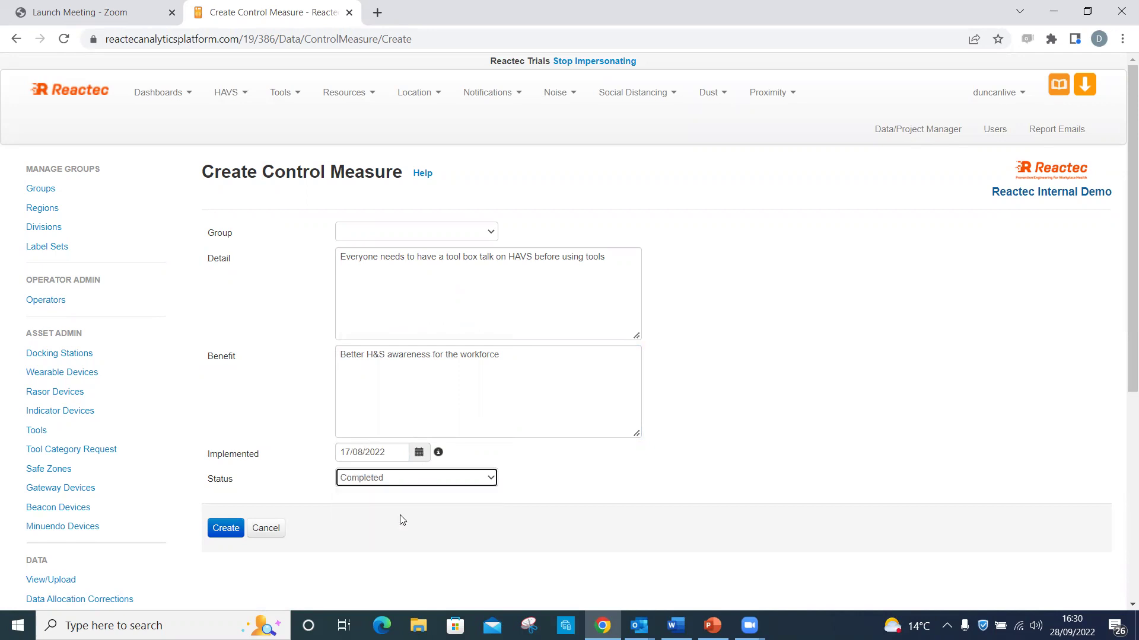
{"action": "left_click", "coordinate": [229, 533]}
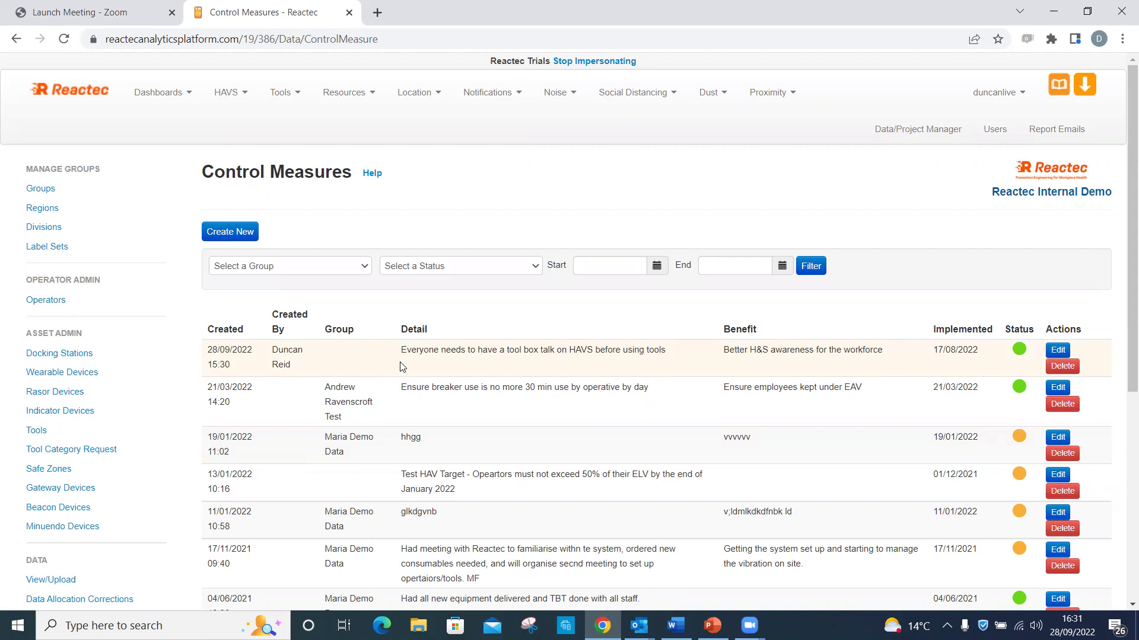
Go back to the main Dashboard and put it into Edit mode.
{"action": "left_click", "coordinate": [173, 97]}
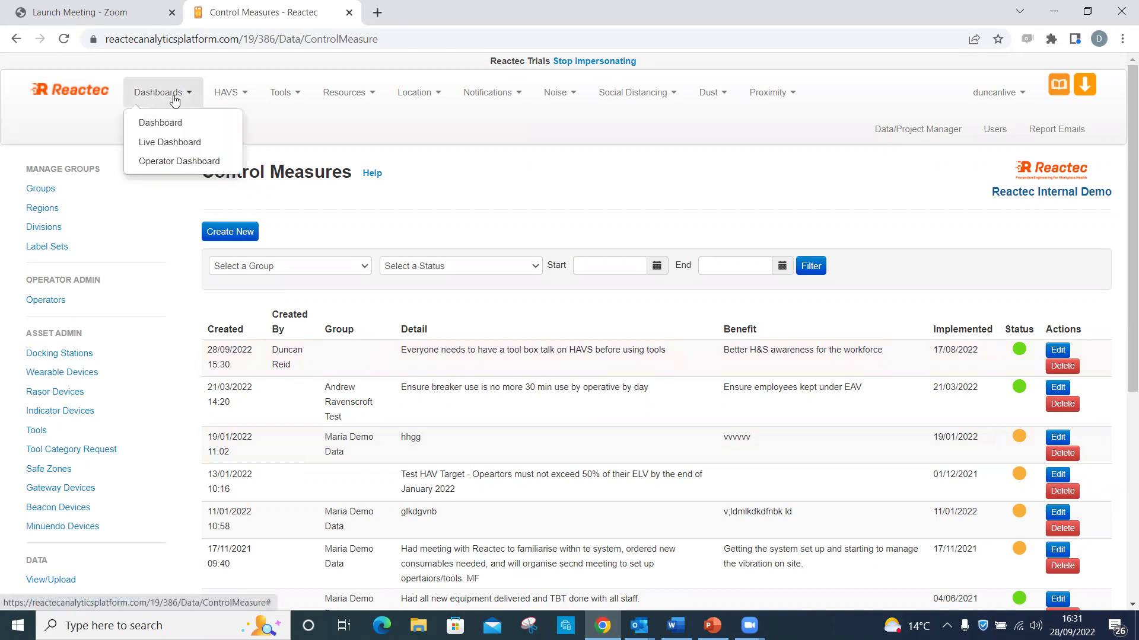
{"action": "left_click", "coordinate": [173, 122]}
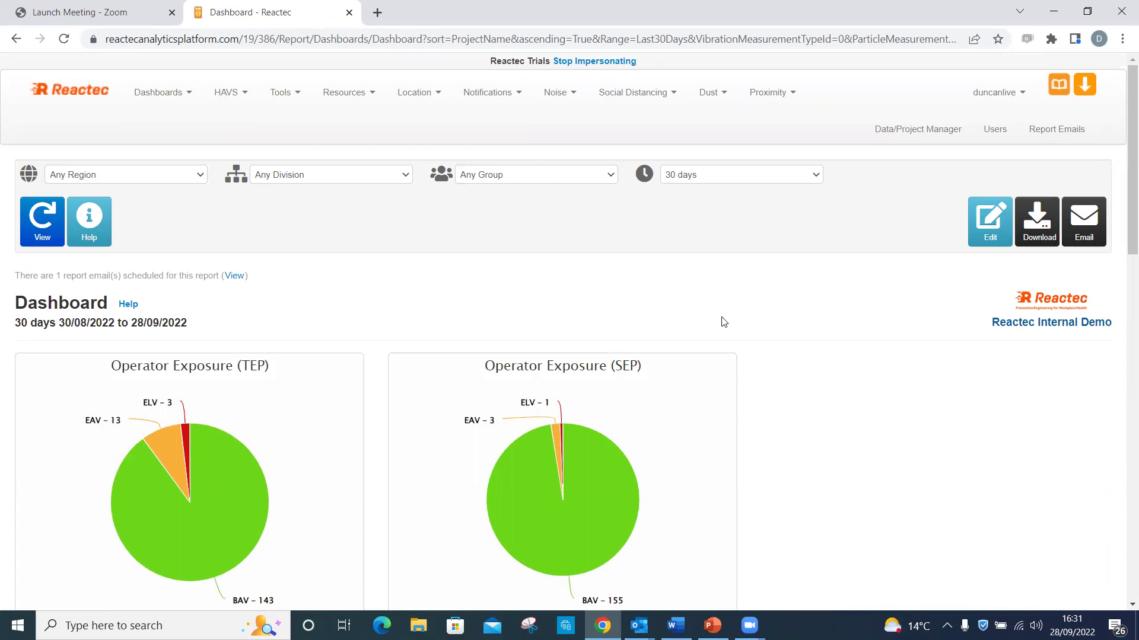
{"action": "left_click", "coordinate": [979, 239]}
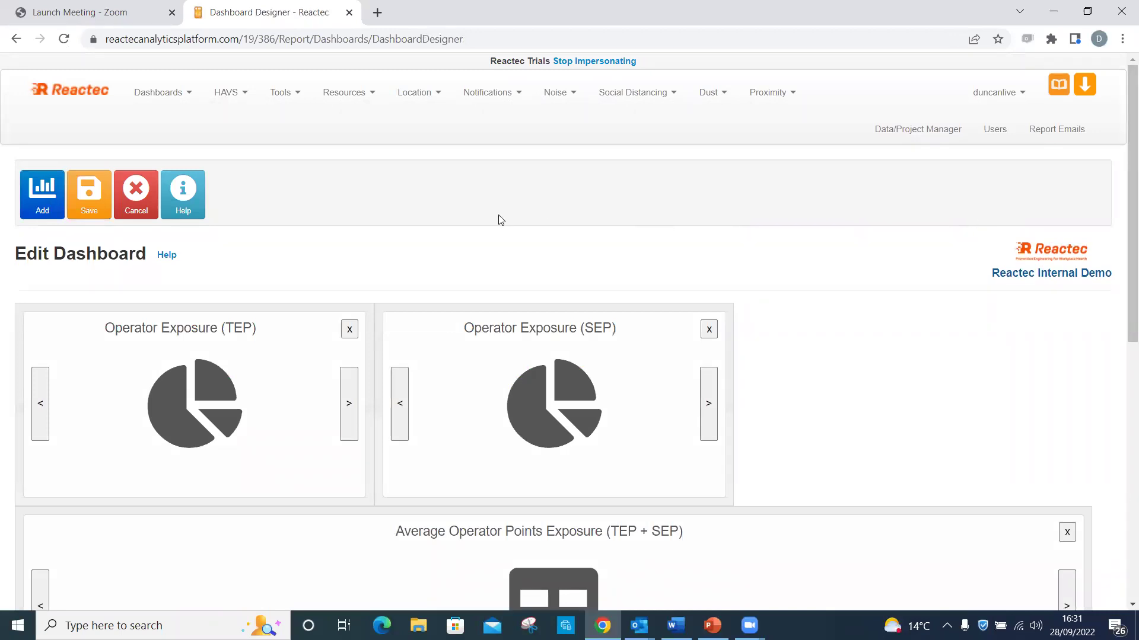
Add the Control Measure Analysis (TEP + SEP) chart to the dashboard and save the layout.
{"action": "left_click", "coordinate": [45, 202]}
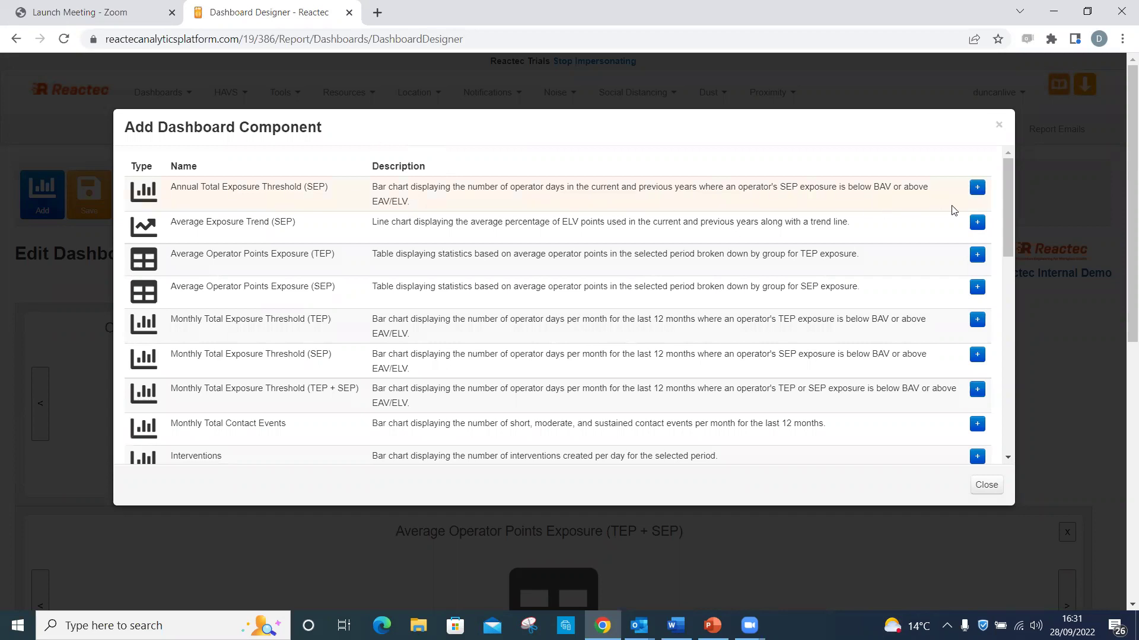
{"action": "left_click_drag", "start_coordinate": [1010, 228], "coordinate": [1000, 313]}
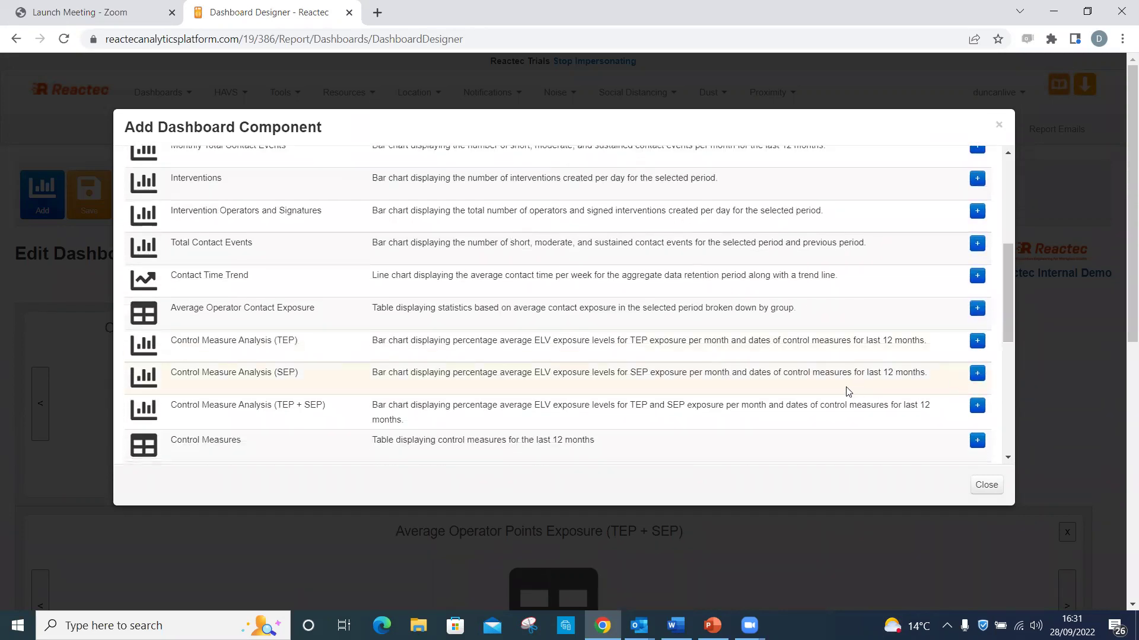
{"action": "left_click", "coordinate": [977, 407]}
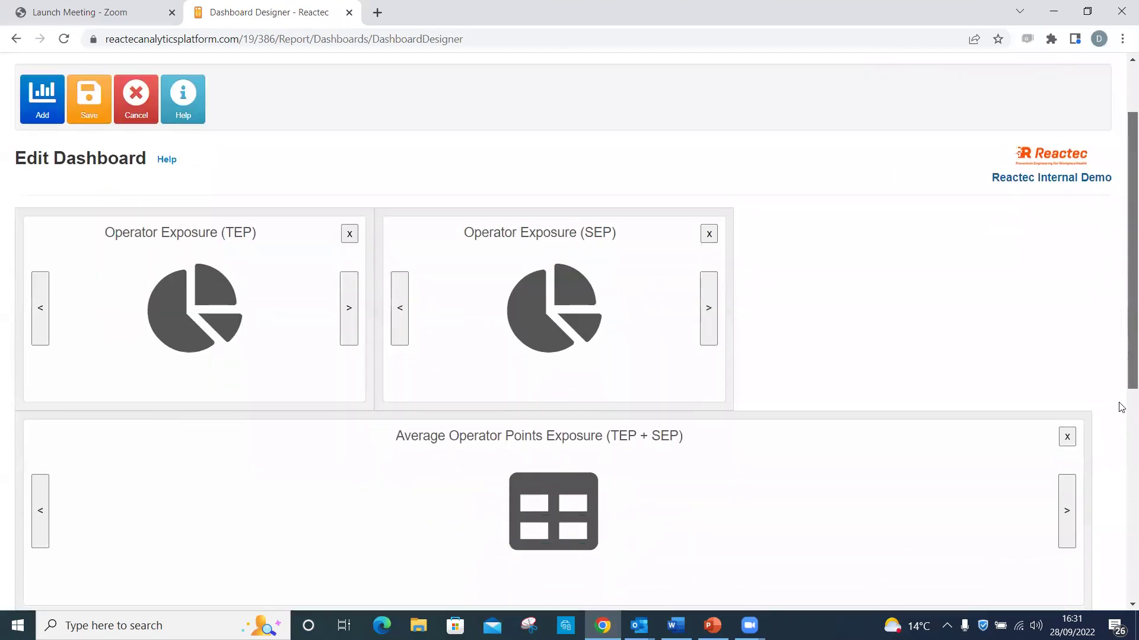
{"action": "scroll", "coordinate": [1107, 493], "scroll_direction": "down", "scroll_amount": 5}
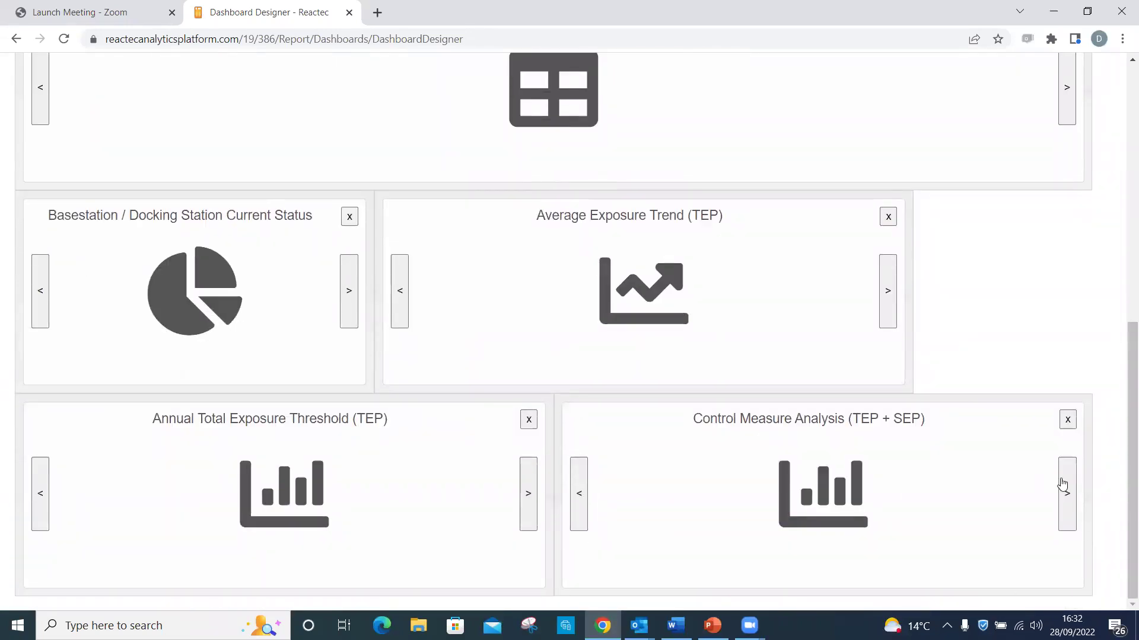
{"action": "left_click_drag", "start_coordinate": [1120, 447], "coordinate": [1121, 201]}
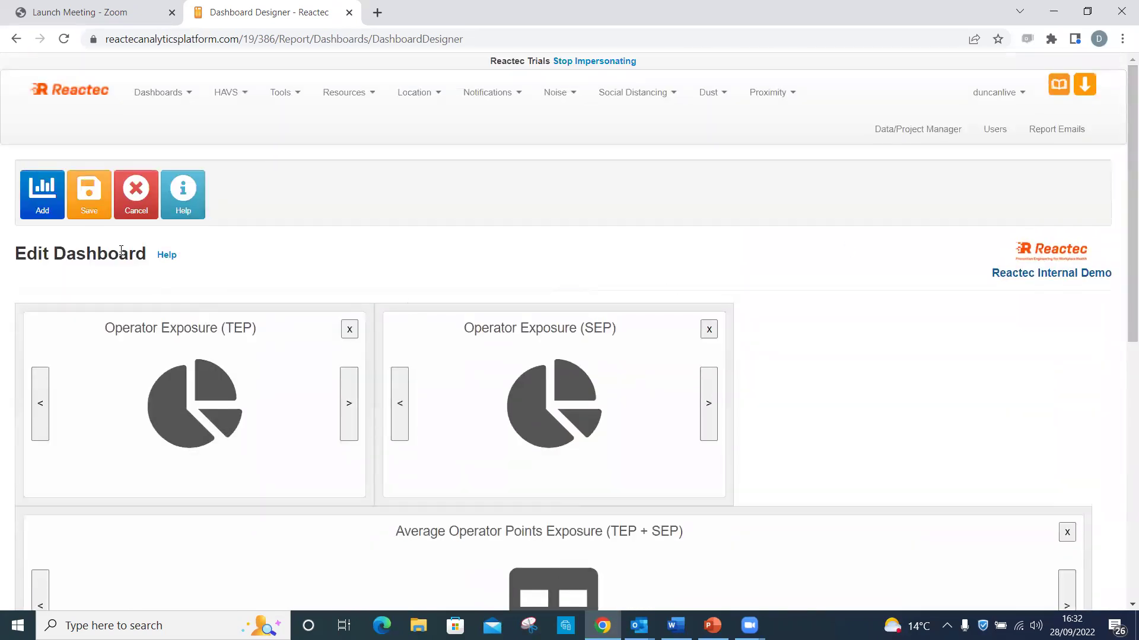
{"action": "left_click", "coordinate": [89, 198]}
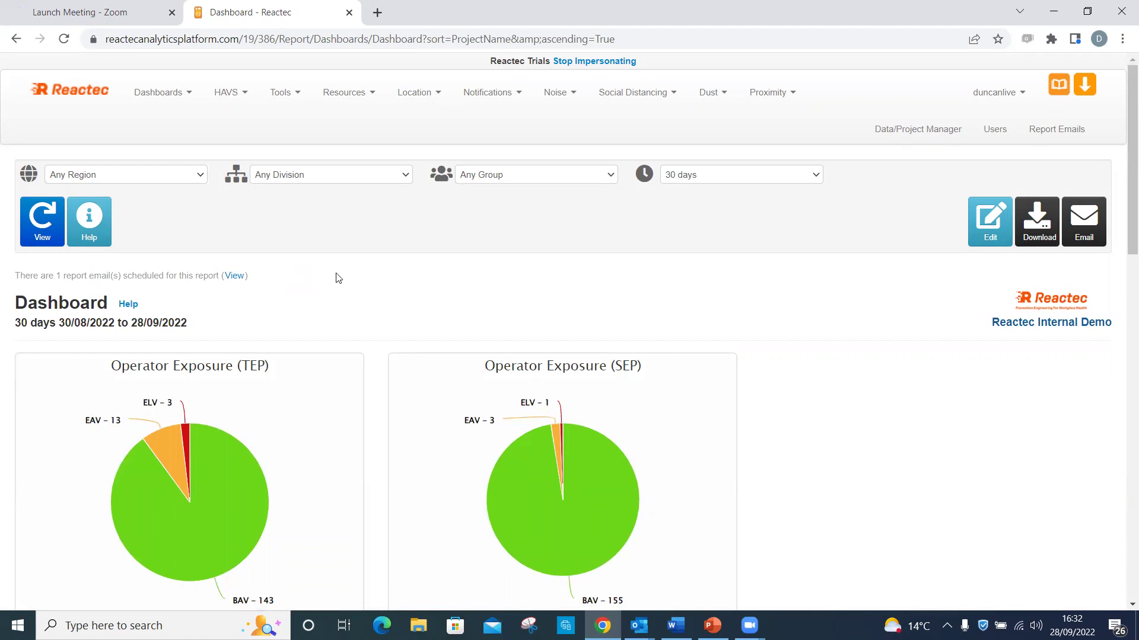
Switch the dashboard period from 30 days to 12 weeks and refresh it.
{"action": "scroll", "coordinate": [1120, 303], "scroll_direction": "down", "scroll_amount": 18}
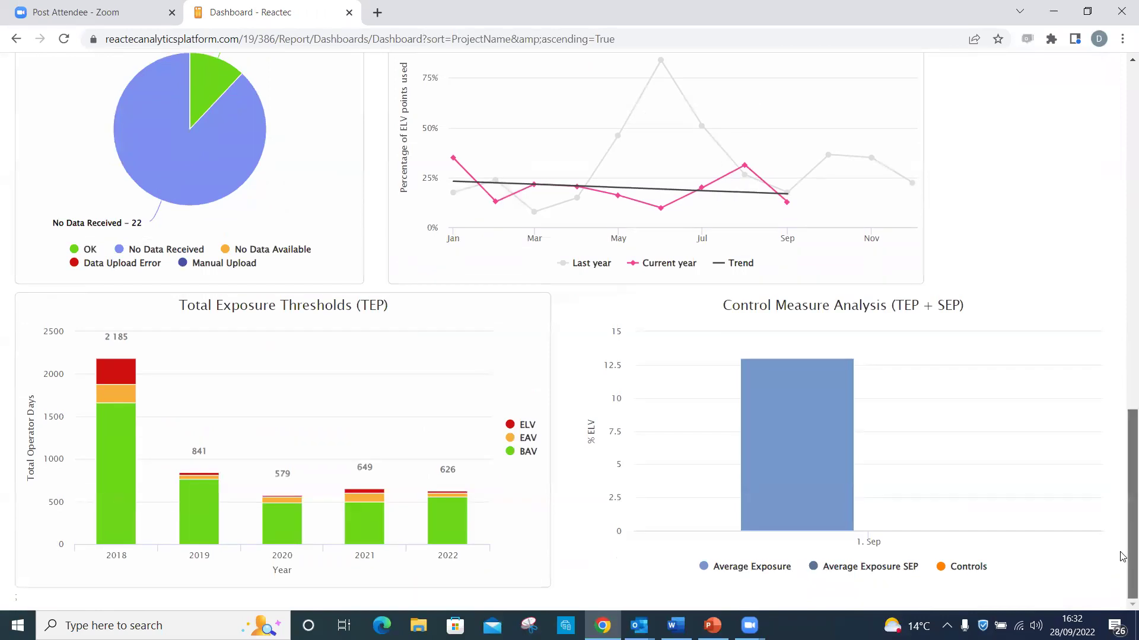
{"action": "scroll", "coordinate": [1122, 557], "scroll_direction": "up", "scroll_amount": 6}
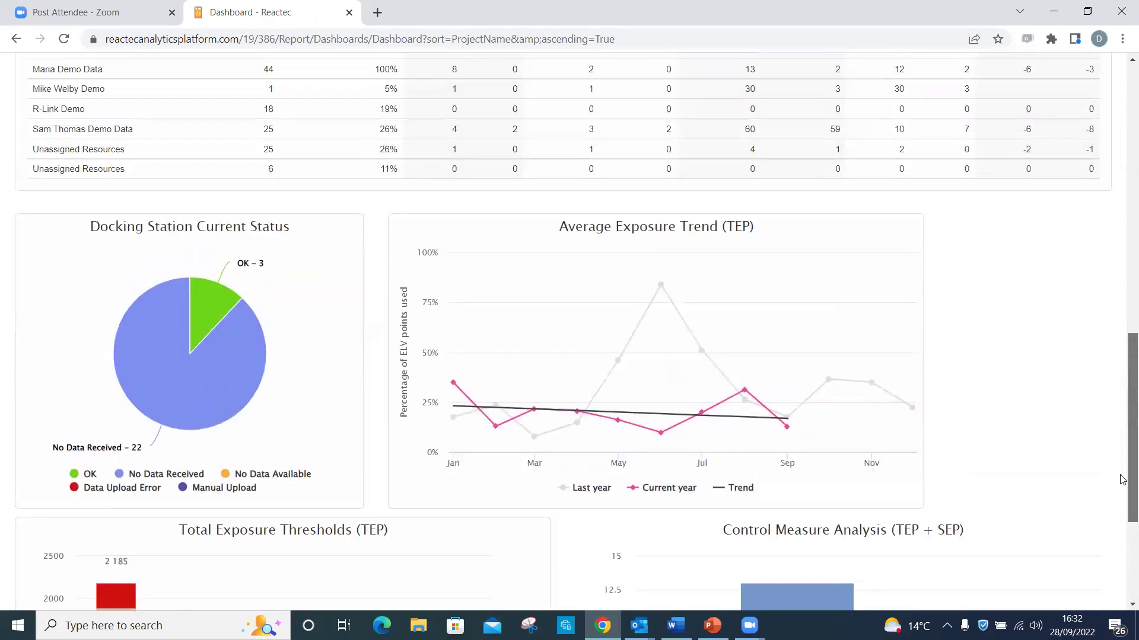
{"action": "scroll", "coordinate": [1122, 377], "scroll_direction": "up", "scroll_amount": 10}
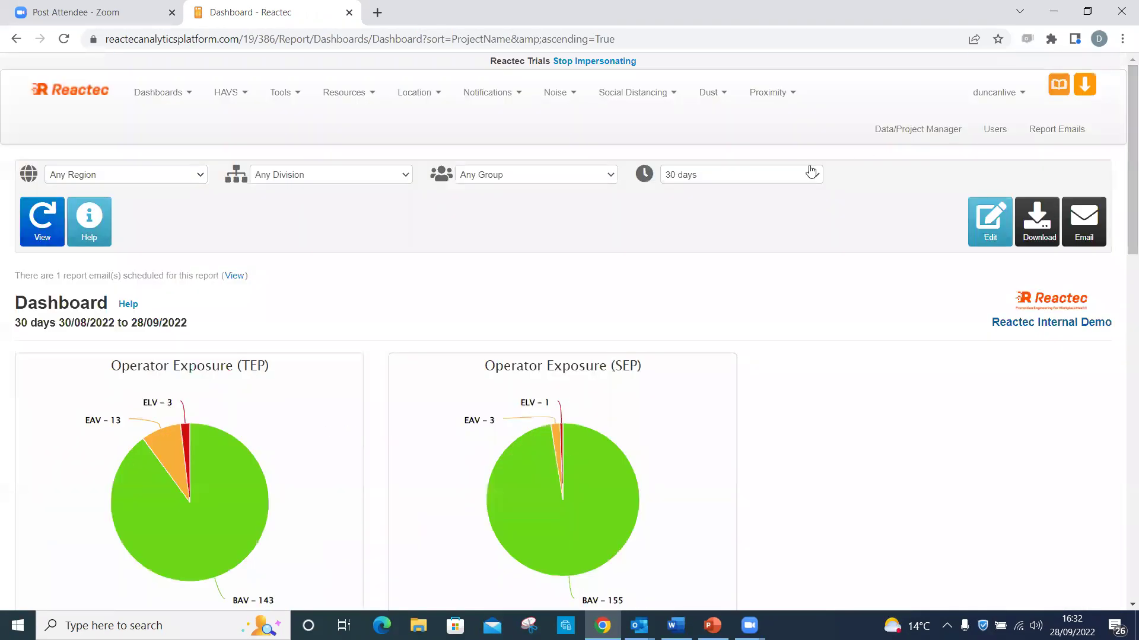
{"action": "left_click", "coordinate": [692, 178]}
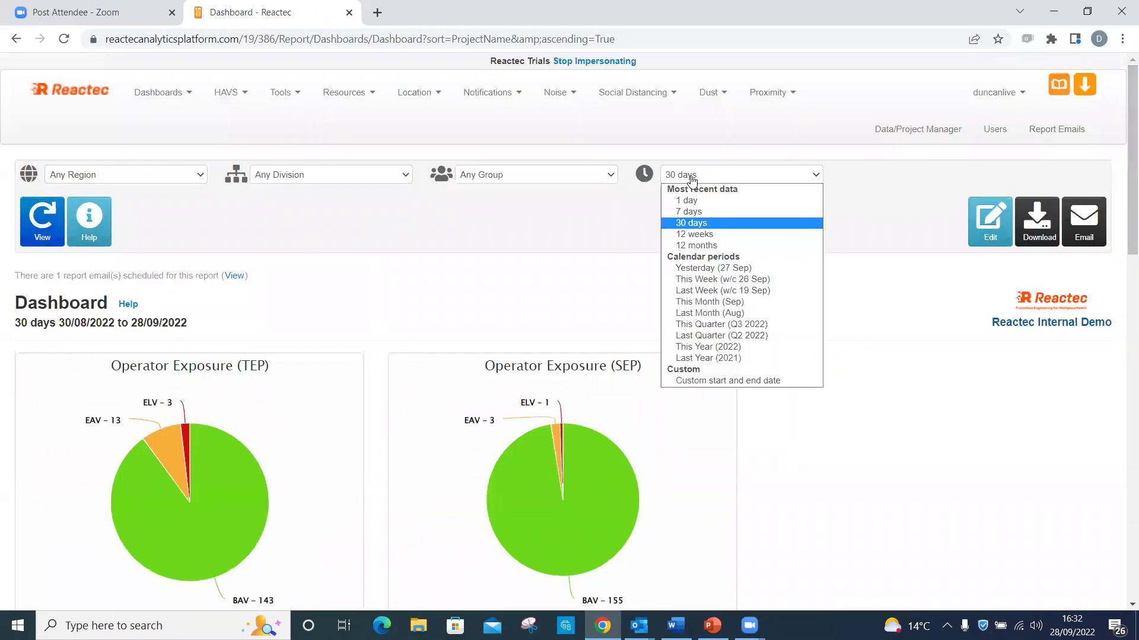
{"action": "left_click", "coordinate": [706, 239]}
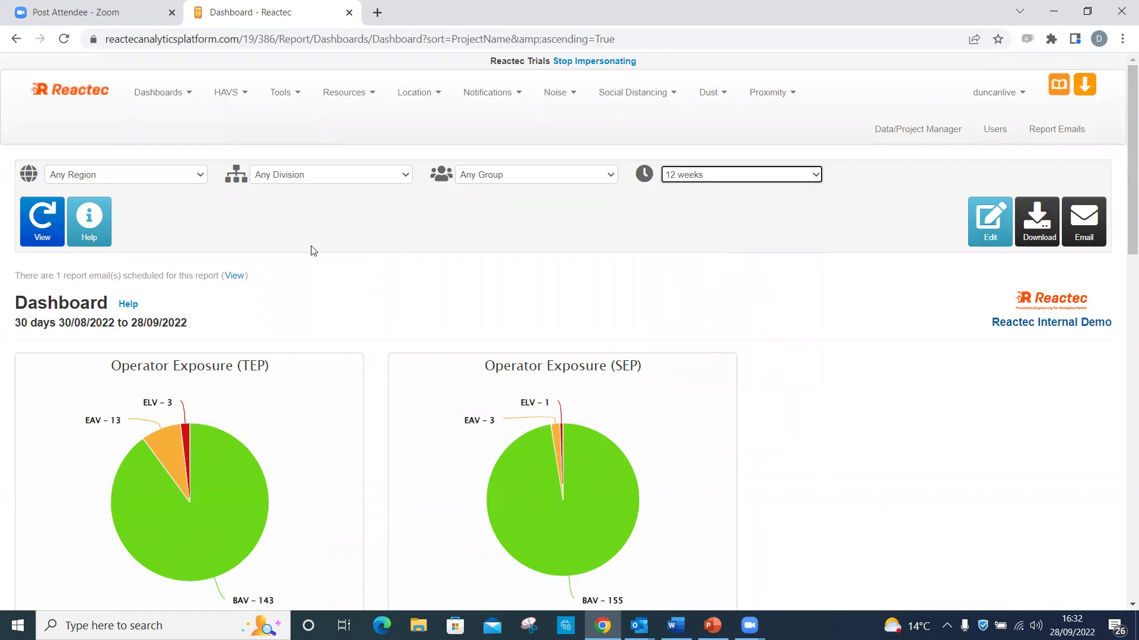
{"action": "left_click", "coordinate": [35, 231]}
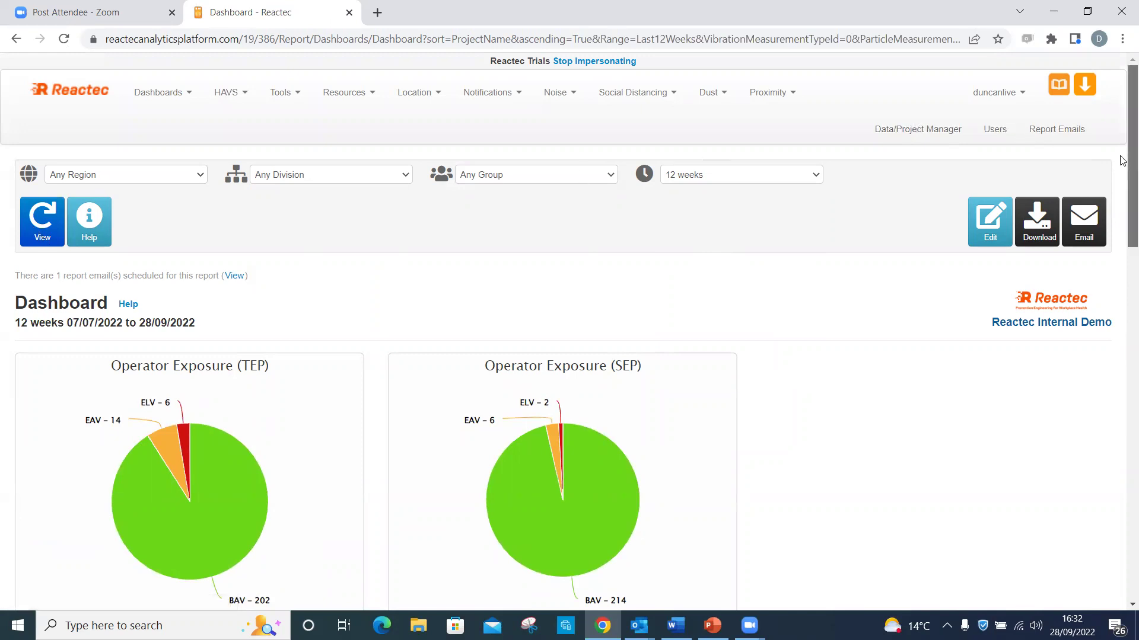
{"action": "left_click_drag", "start_coordinate": [1122, 160], "coordinate": [1123, 326]}
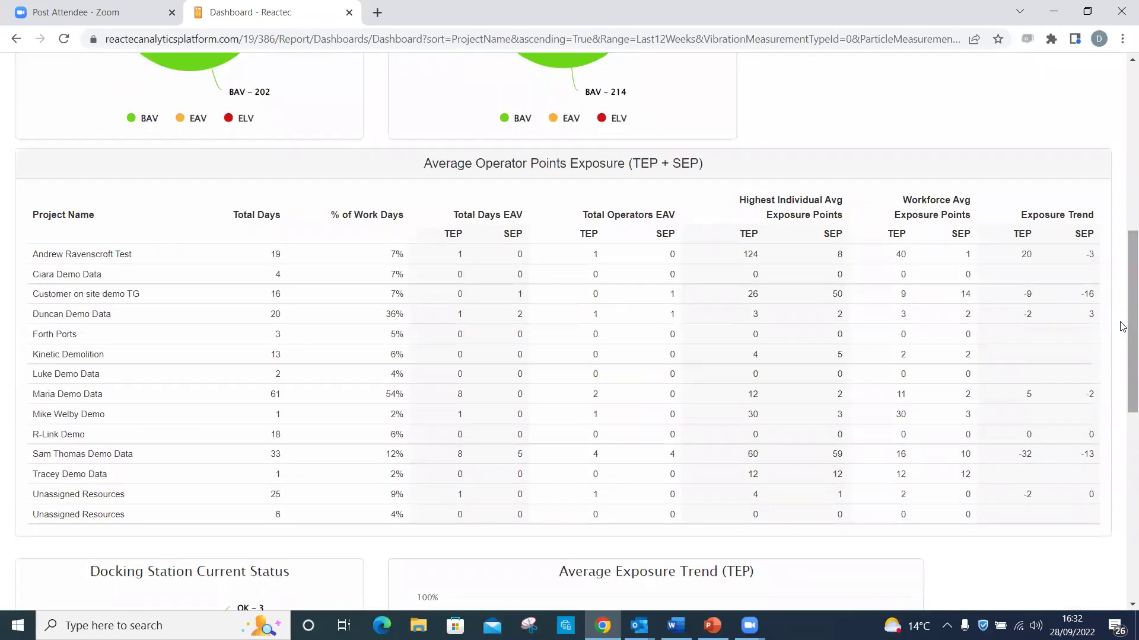
{"action": "left_click_drag", "start_coordinate": [1123, 341], "coordinate": [1116, 569]}
{"action": "mouse_move", "coordinate": [983, 454]}
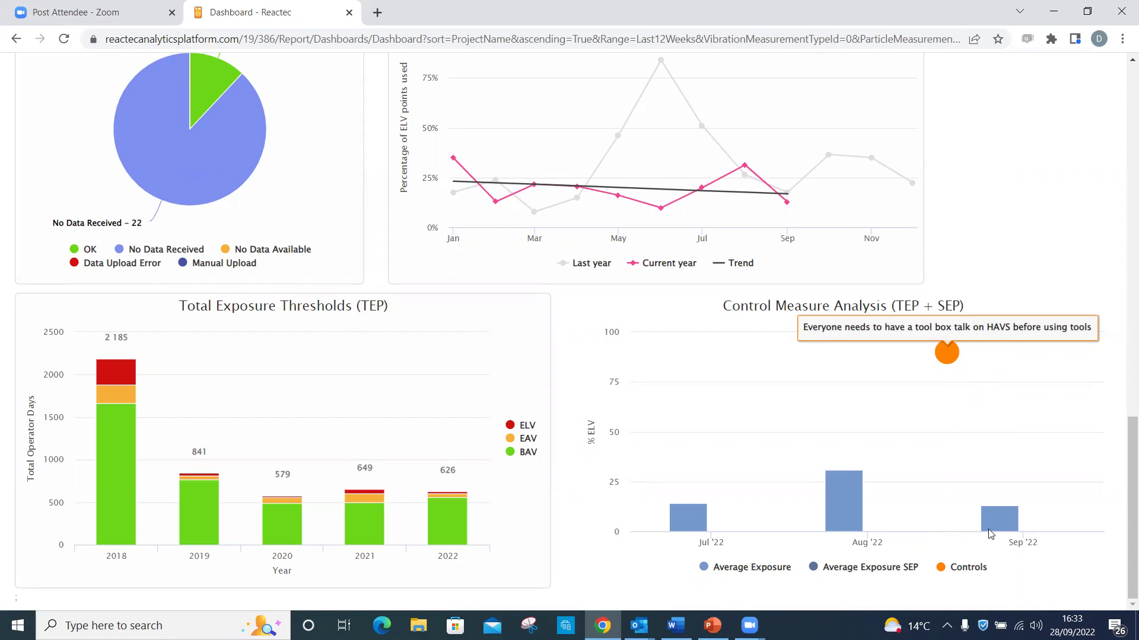
{"action": "mouse_move", "coordinate": [896, 514]}
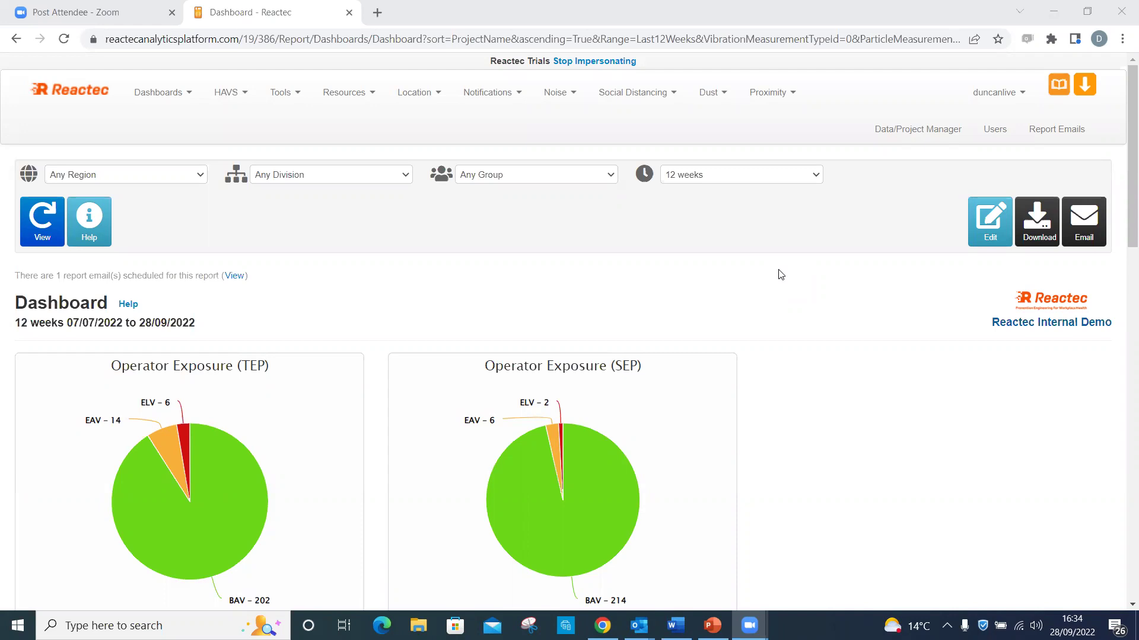
From data management, go to Intervention Categories under Control Measures.
{"action": "left_click", "coordinate": [912, 136]}
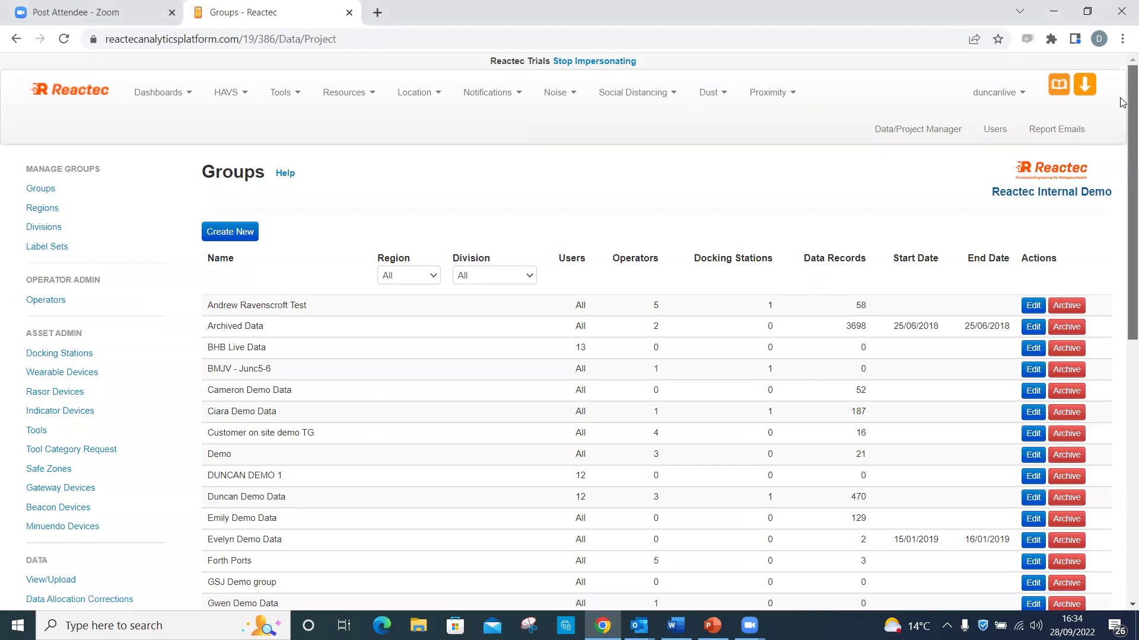
{"action": "scroll", "coordinate": [1118, 229], "scroll_direction": "down", "scroll_amount": 4}
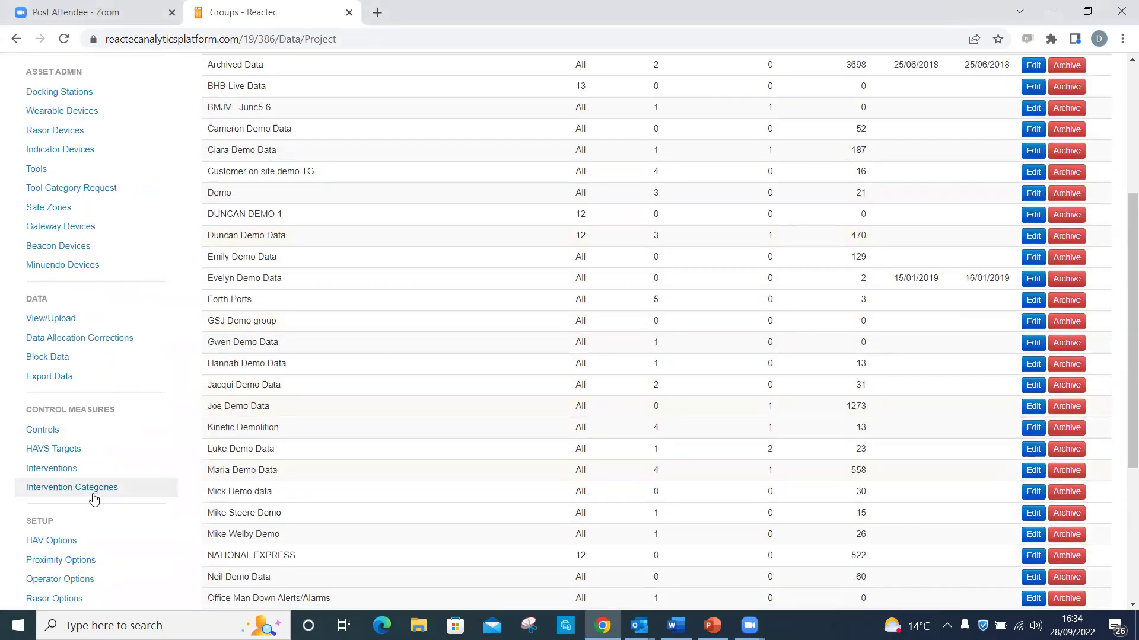
{"action": "left_click", "coordinate": [93, 492]}
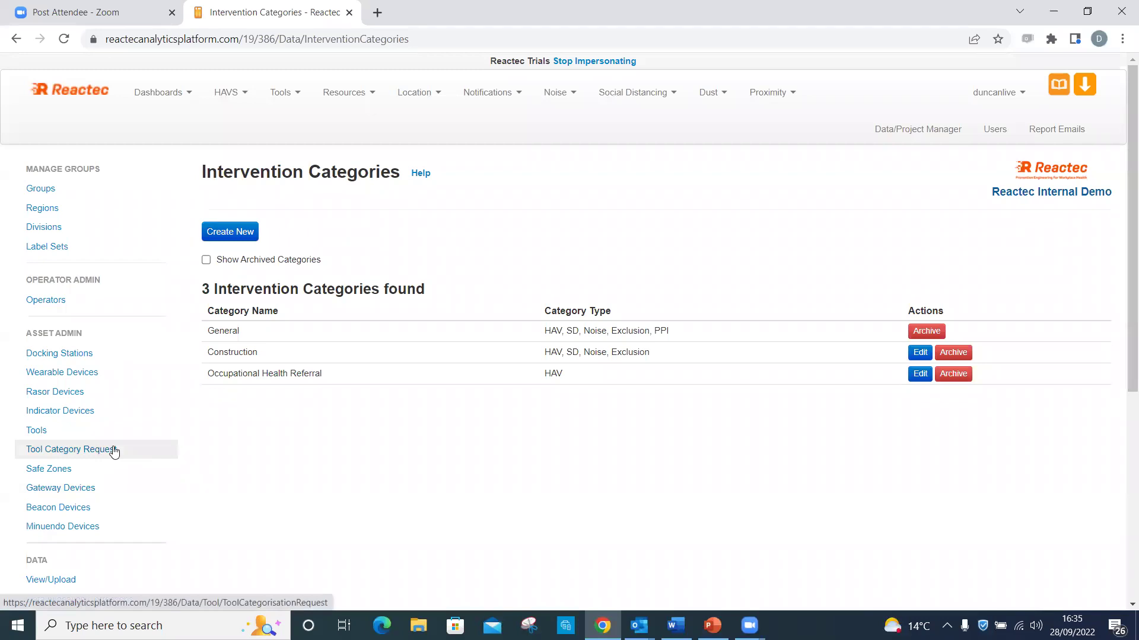
Create the category 'fabrication' with Use in HAV Interventions ticked.
{"action": "left_click", "coordinate": [248, 231]}
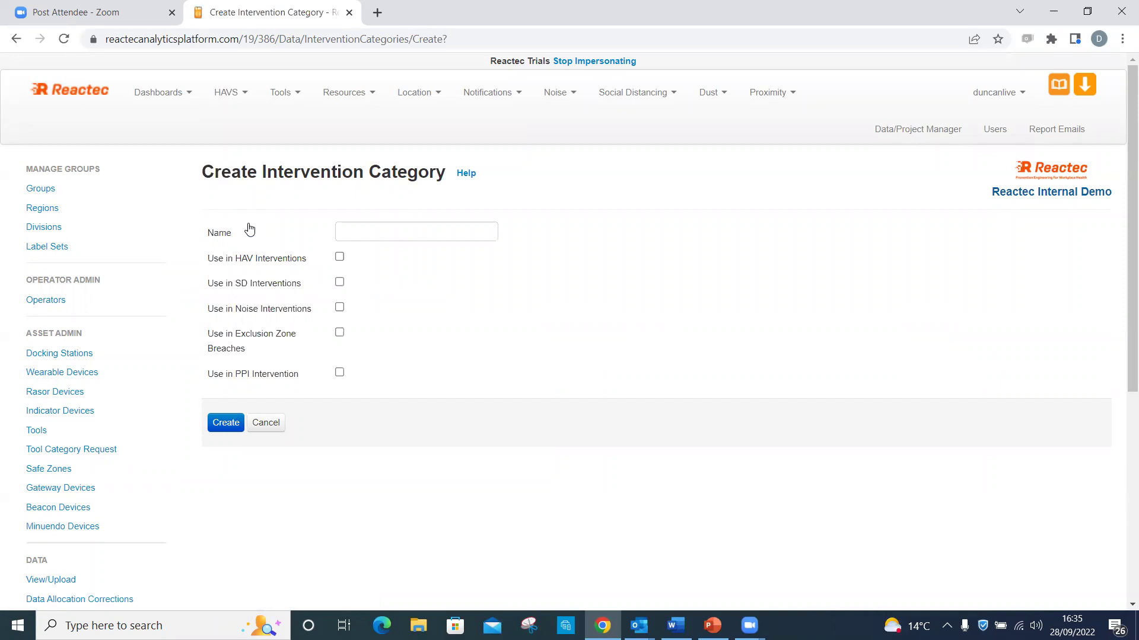
{"action": "left_click", "coordinate": [374, 236]}
{"action": "type", "text": "fabrication"}
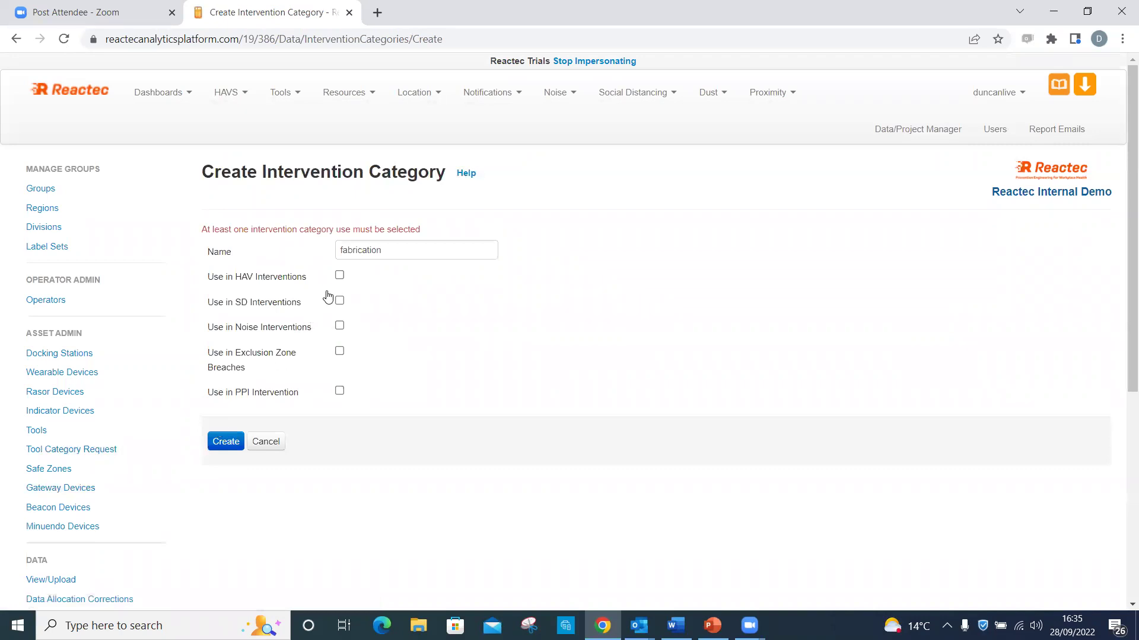
{"action": "left_click", "coordinate": [339, 276]}
{"action": "left_click", "coordinate": [229, 439]}
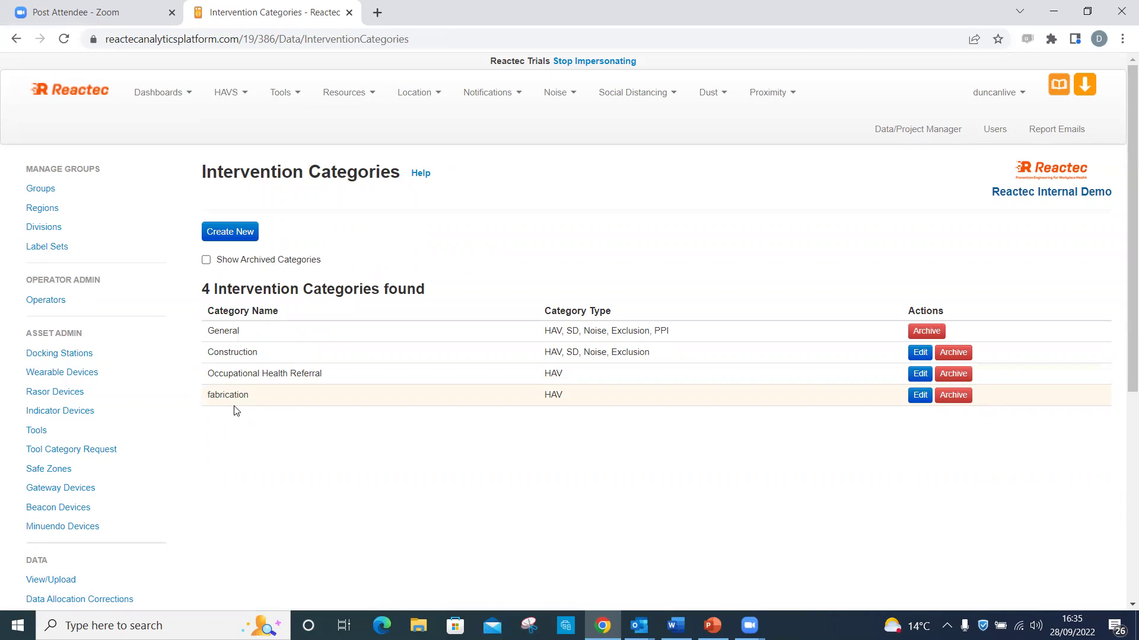
Open HAVS > Operator Daily Exposure and view it for the last 30 days.
{"action": "left_click", "coordinate": [230, 95]}
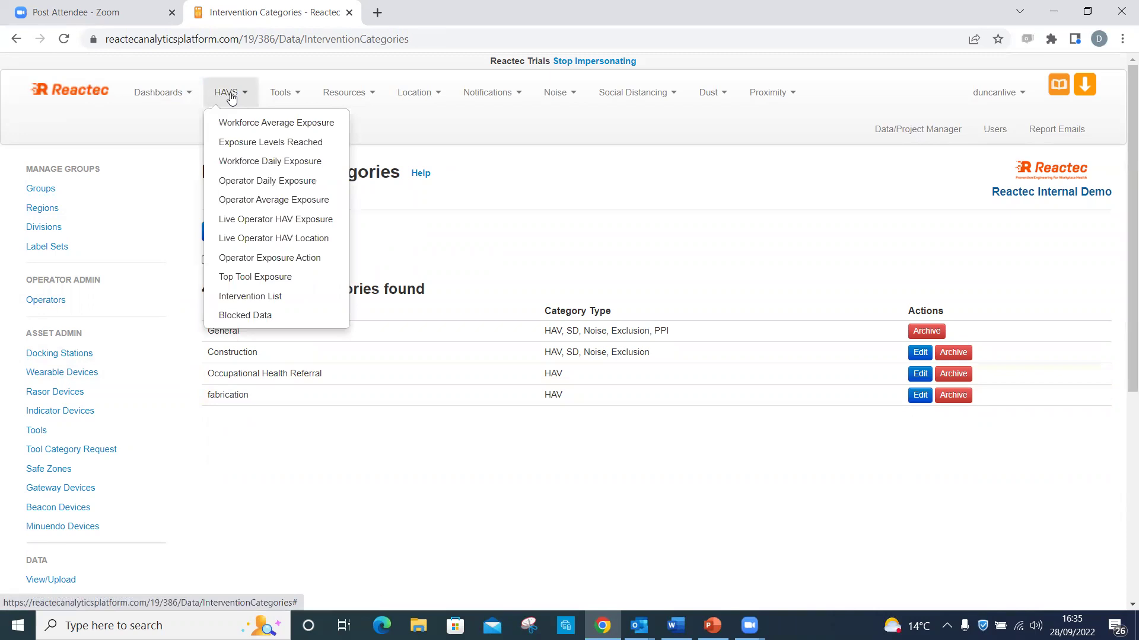
{"action": "left_click", "coordinate": [258, 189]}
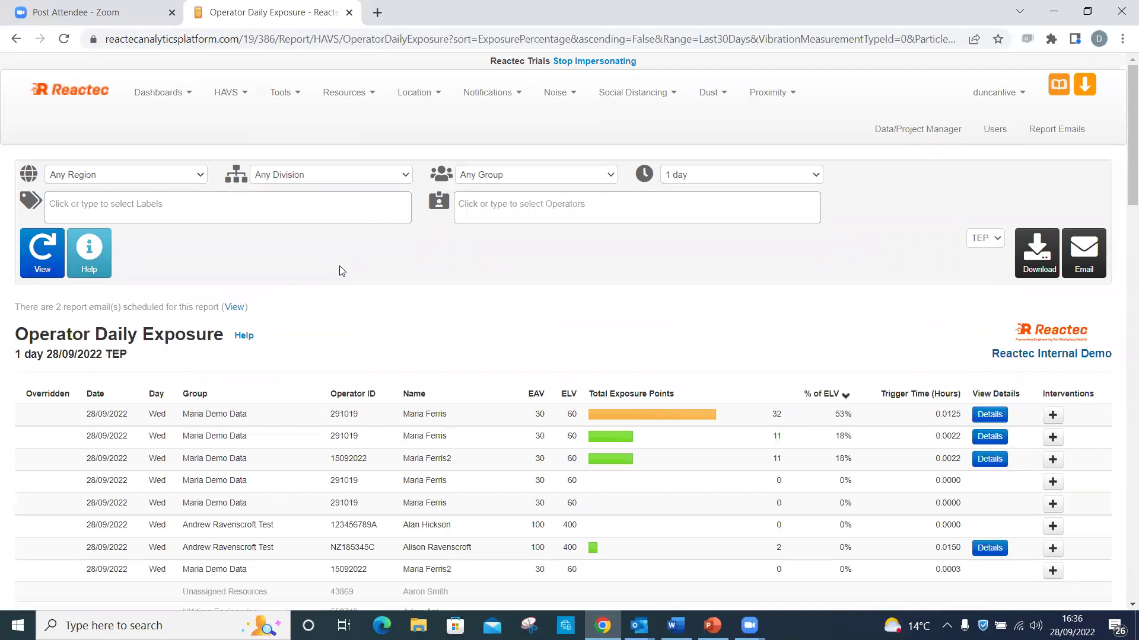
{"action": "left_click", "coordinate": [695, 187]}
{"action": "left_click", "coordinate": [701, 224]}
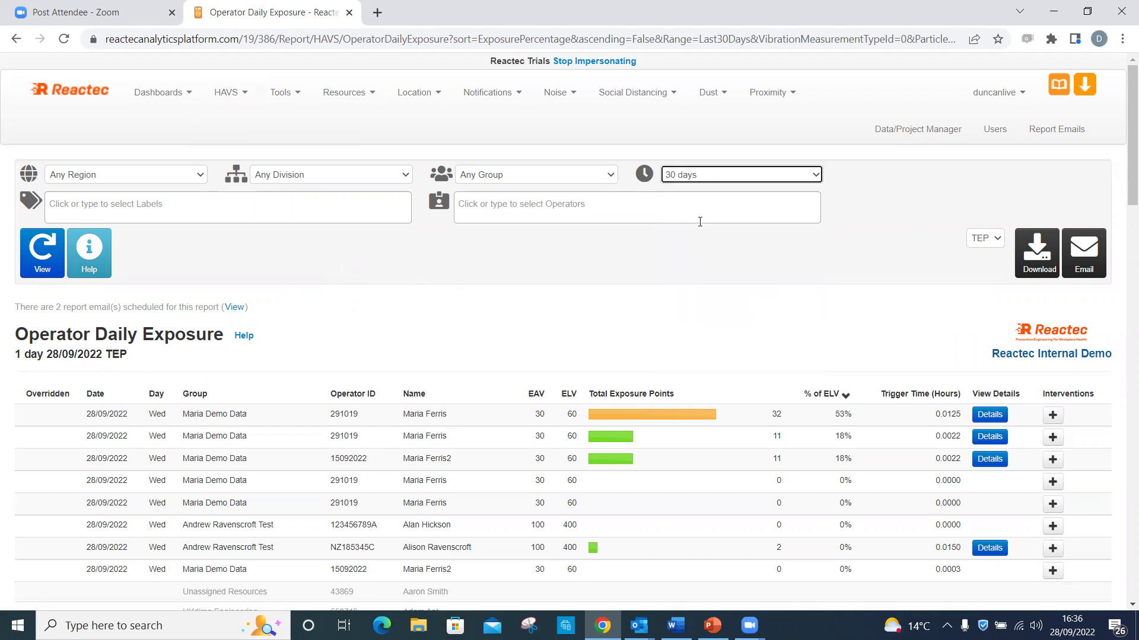
{"action": "left_click", "coordinate": [27, 246]}
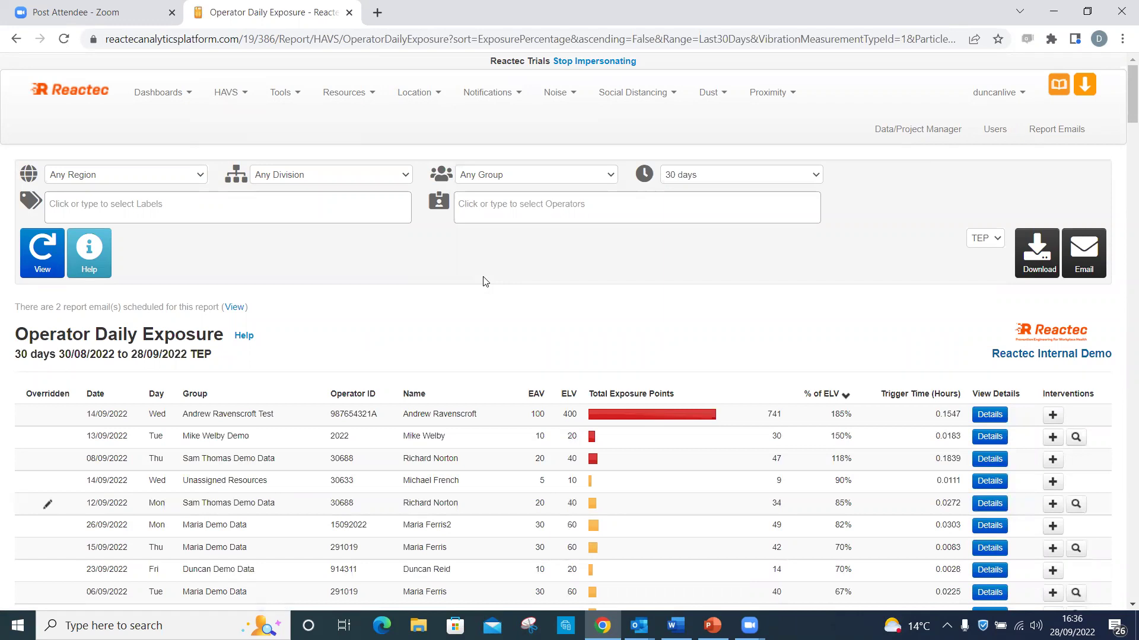
Add a fabrication intervention to the top 185% ELV record: 'spoke to opertator about going above his ELV'.
{"action": "left_click", "coordinate": [1054, 414]}
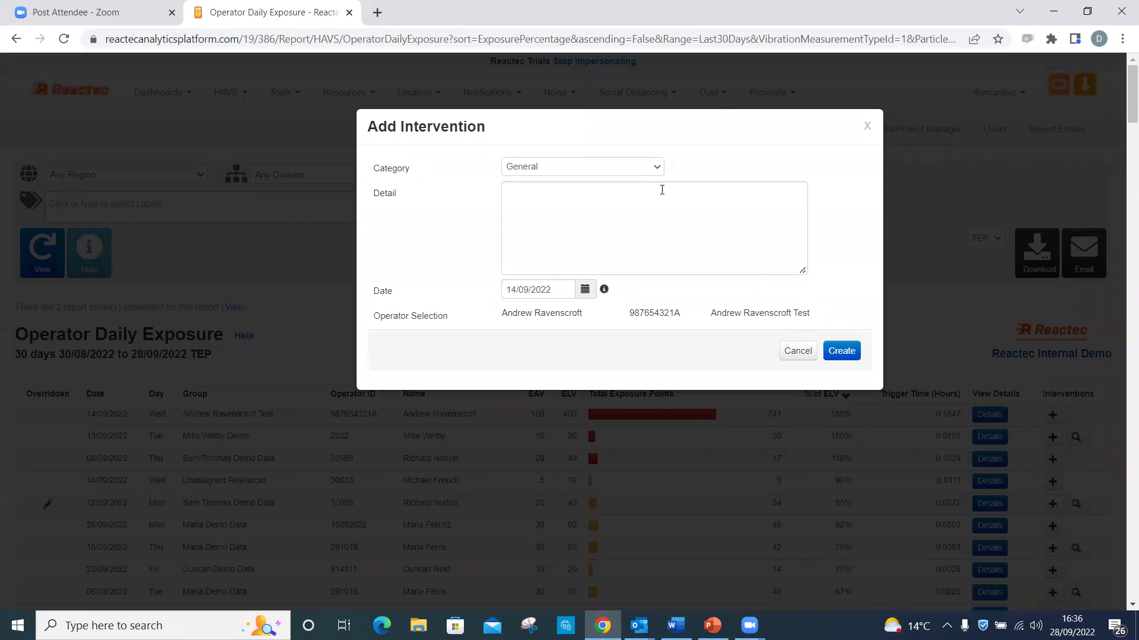
{"action": "left_click", "coordinate": [577, 169]}
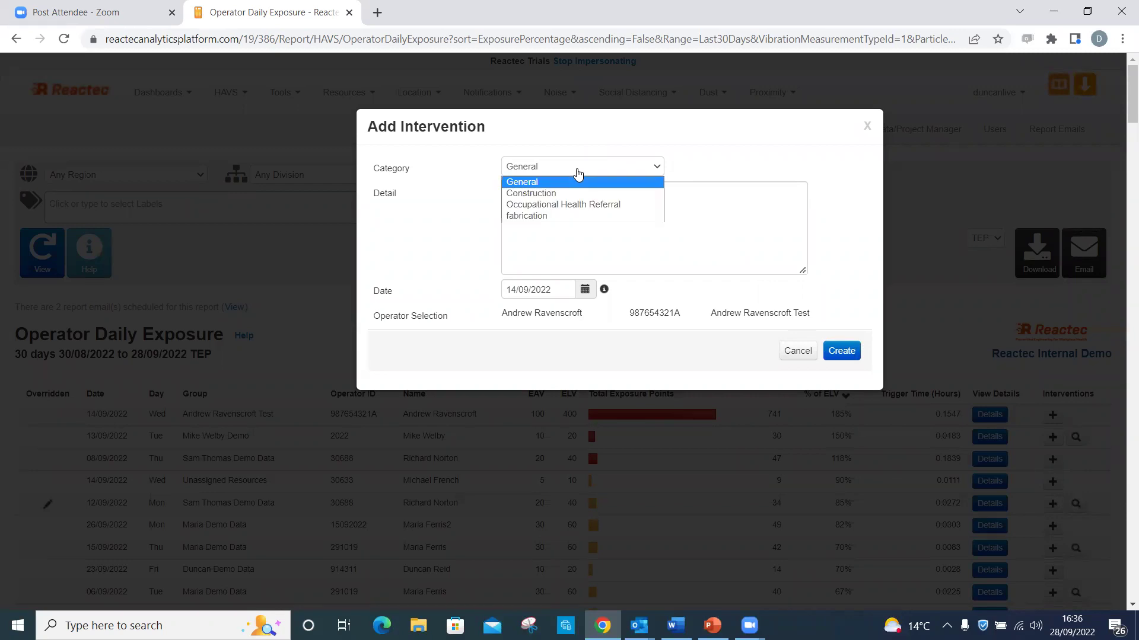
{"action": "left_click", "coordinate": [554, 216]}
{"action": "left_click", "coordinate": [546, 229]}
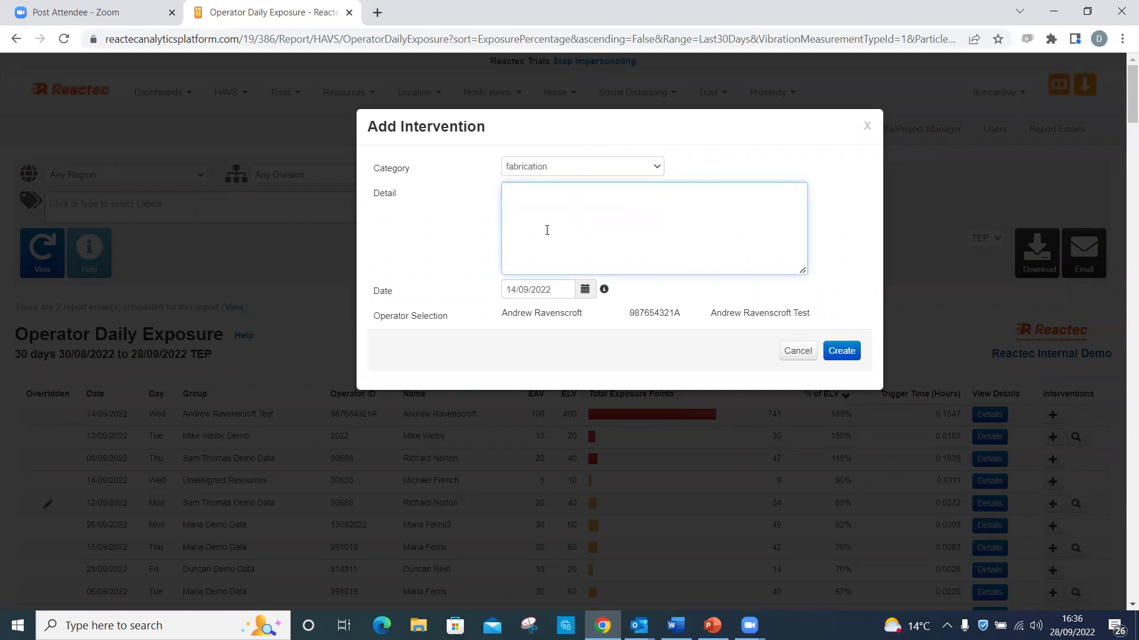
{"action": "type", "text": "spoke to ope"}
{"action": "type", "text": "rt"}
{"action": "type", "text": "ator"}
{"action": "type", "text": " about "}
{"action": "type", "text": "going abo"}
{"action": "type", "text": "ve his E"}
{"action": "type", "text": "LV."}
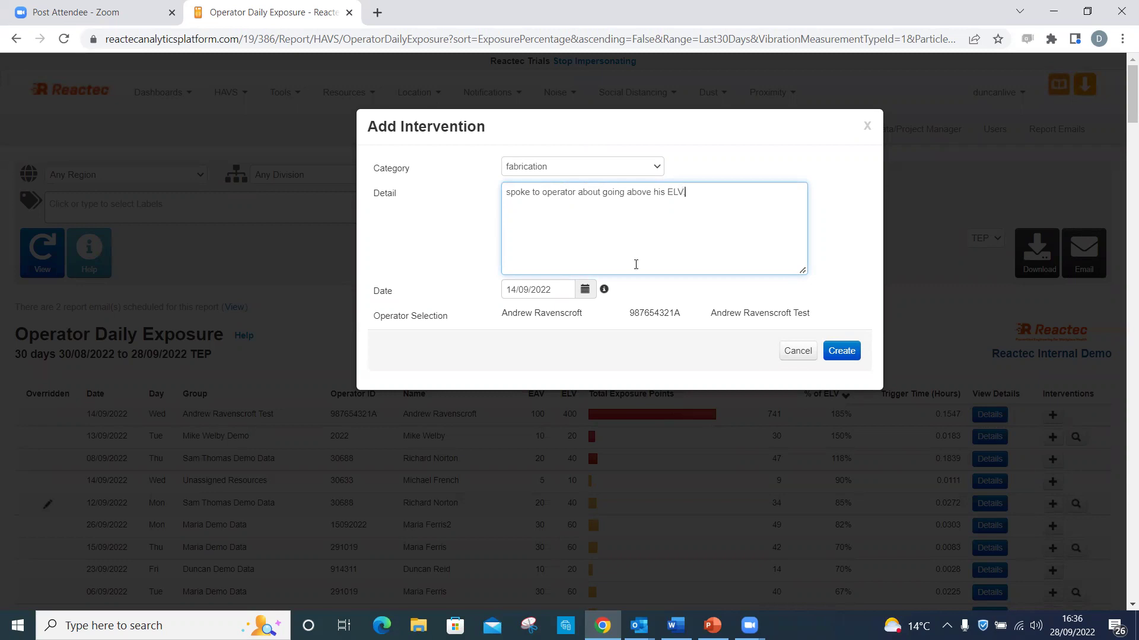
{"action": "left_click", "coordinate": [835, 353]}
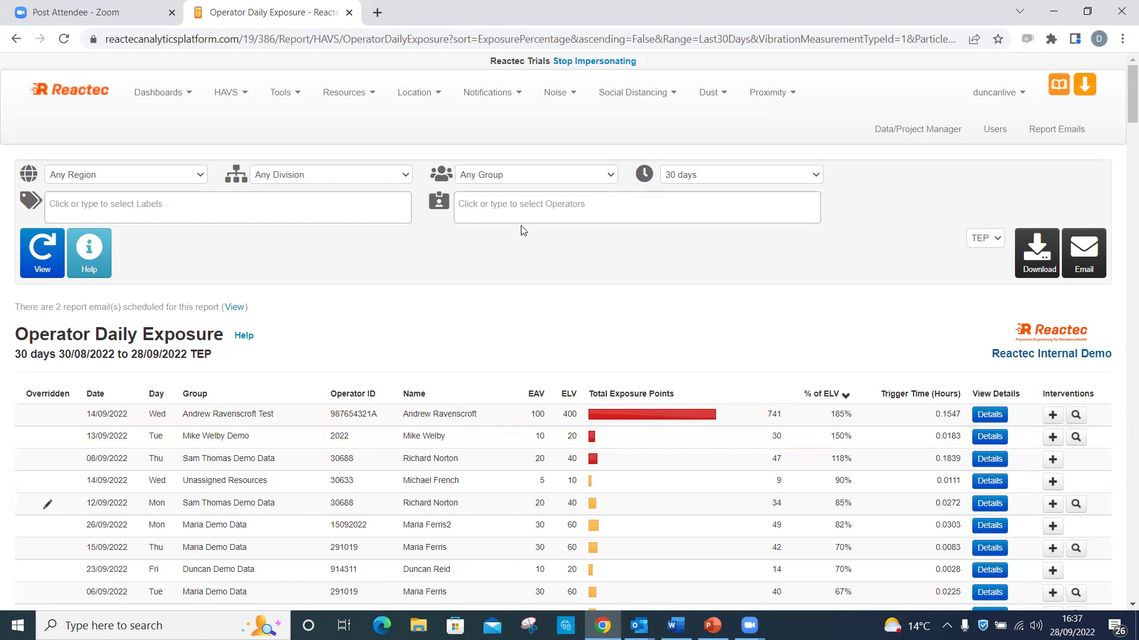
Show the Operator Exposure Action report for 30 days (30/08/2022–28/09/2022).
{"action": "left_click", "coordinate": [231, 104]}
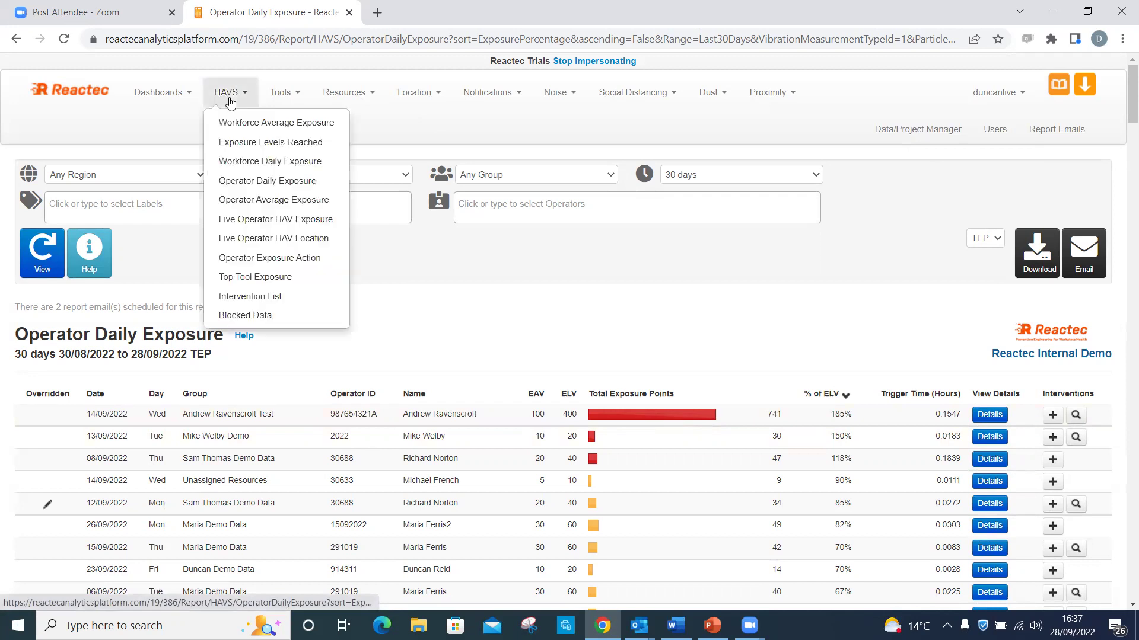
{"action": "left_click", "coordinate": [312, 261]}
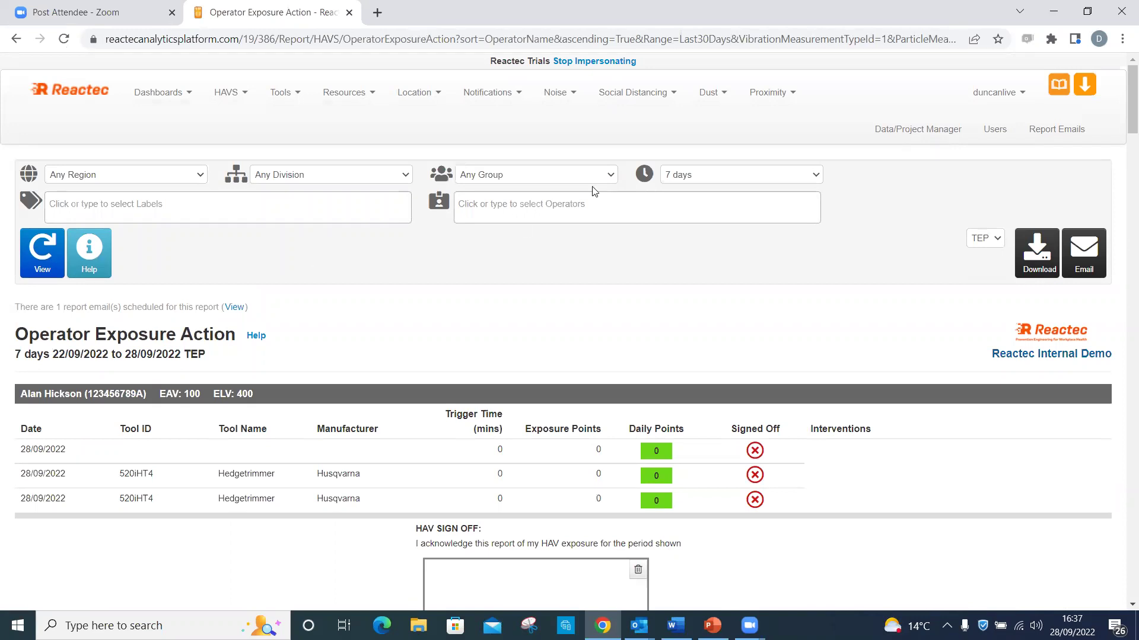
{"action": "left_click", "coordinate": [684, 175]}
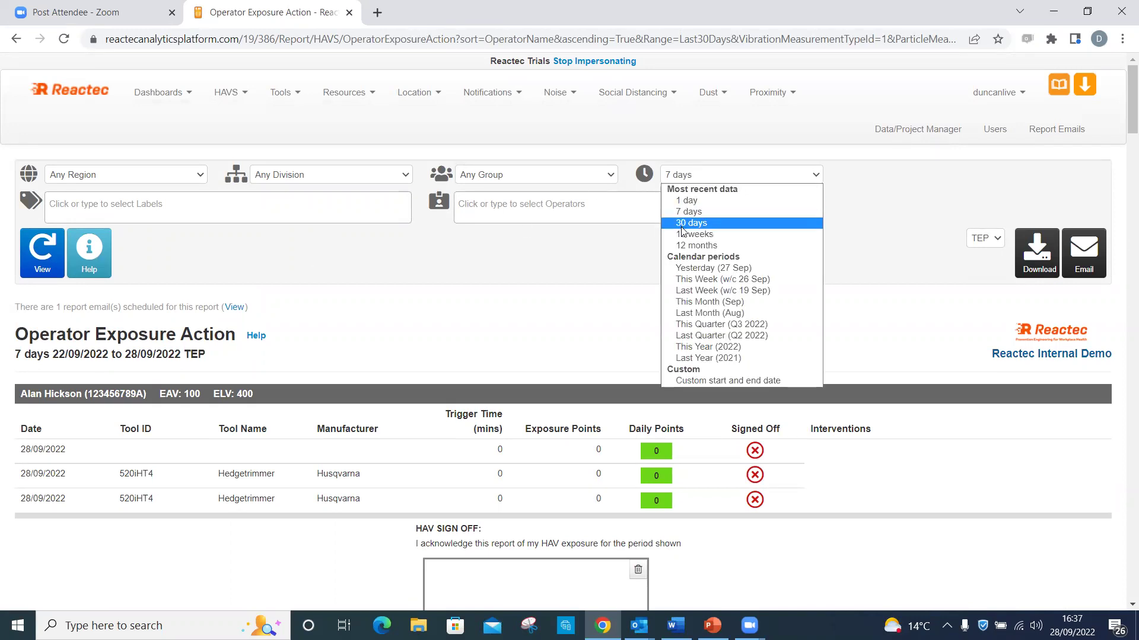
{"action": "left_click", "coordinate": [683, 230]}
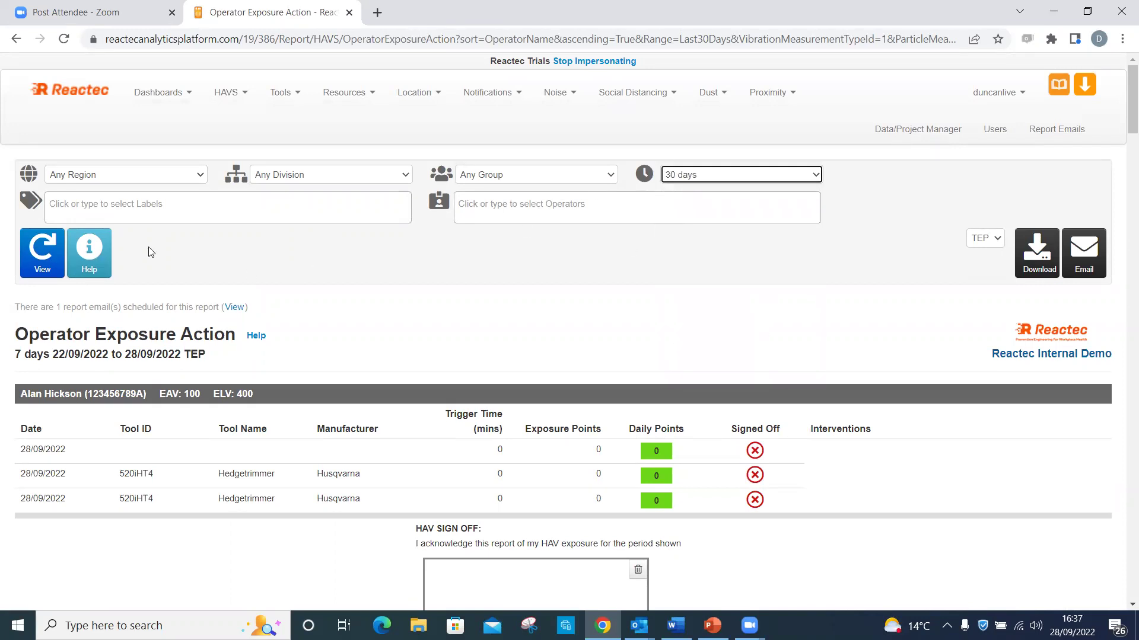
{"action": "left_click", "coordinate": [33, 262]}
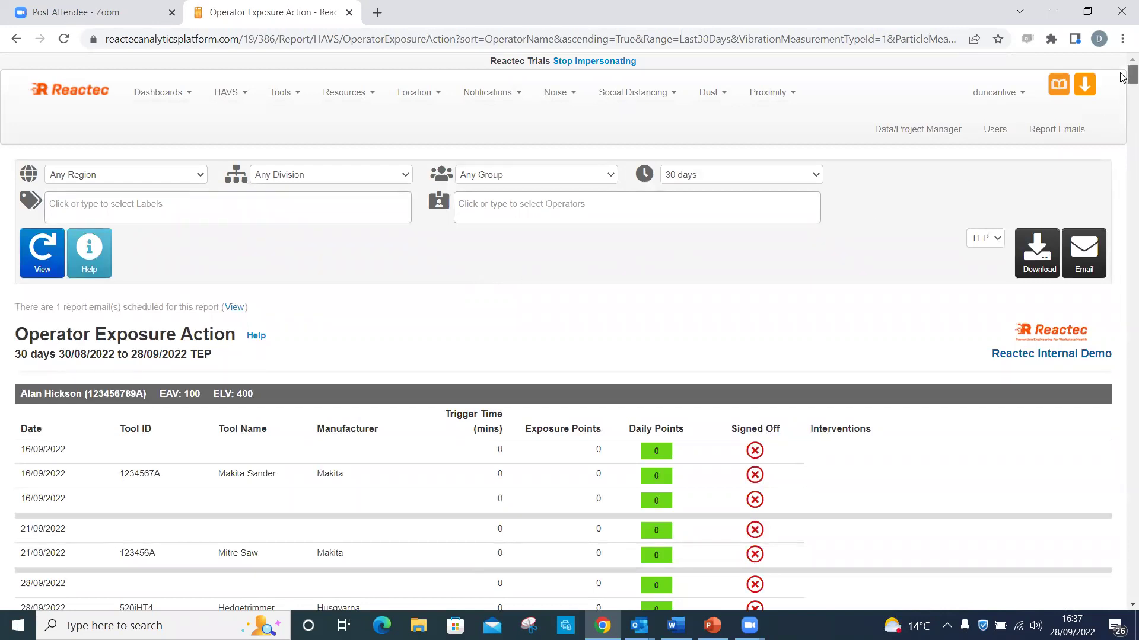
{"action": "left_click_drag", "start_coordinate": [1123, 82], "coordinate": [1122, 115]}
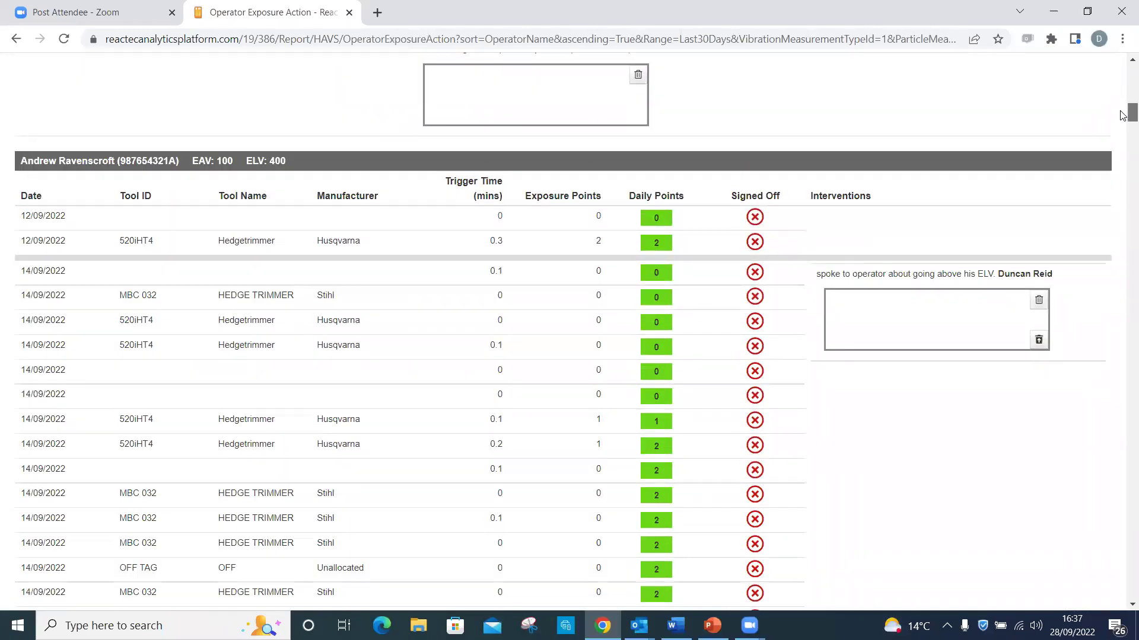
{"action": "left_click", "coordinate": [845, 310]}
{"action": "mouse_move", "coordinate": [846, 310]}
{"action": "left_mouse_down"}
{"action": "mouse_move", "coordinate": [913, 299]}
{"action": "mouse_move", "coordinate": [1000, 329]}
{"action": "left_mouse_up"}
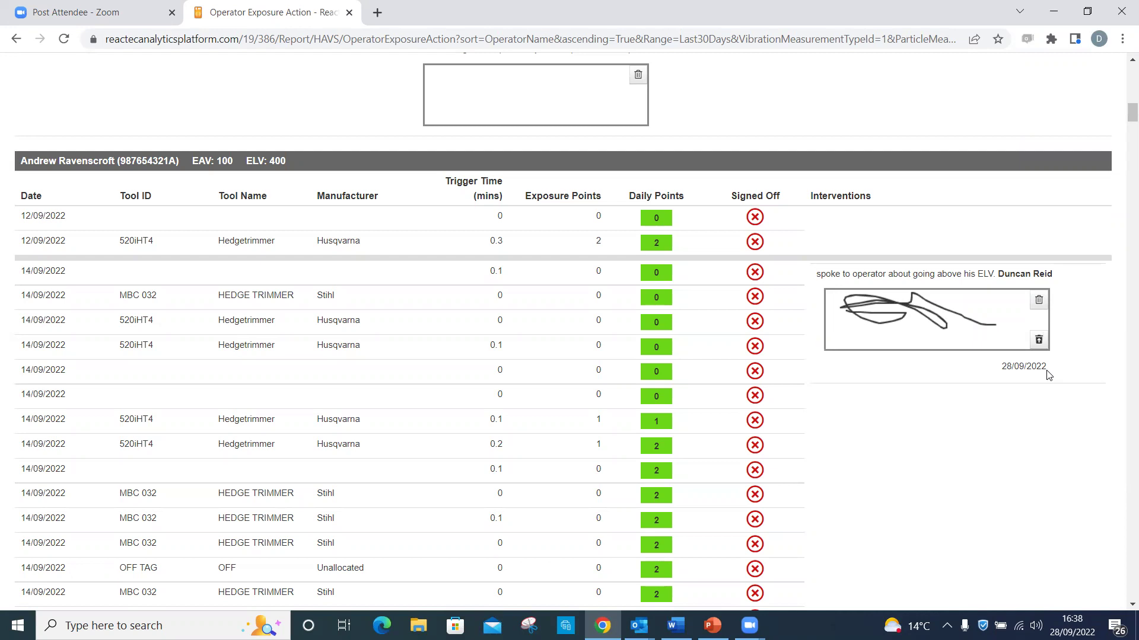
{"action": "left_click", "coordinate": [1035, 306]}
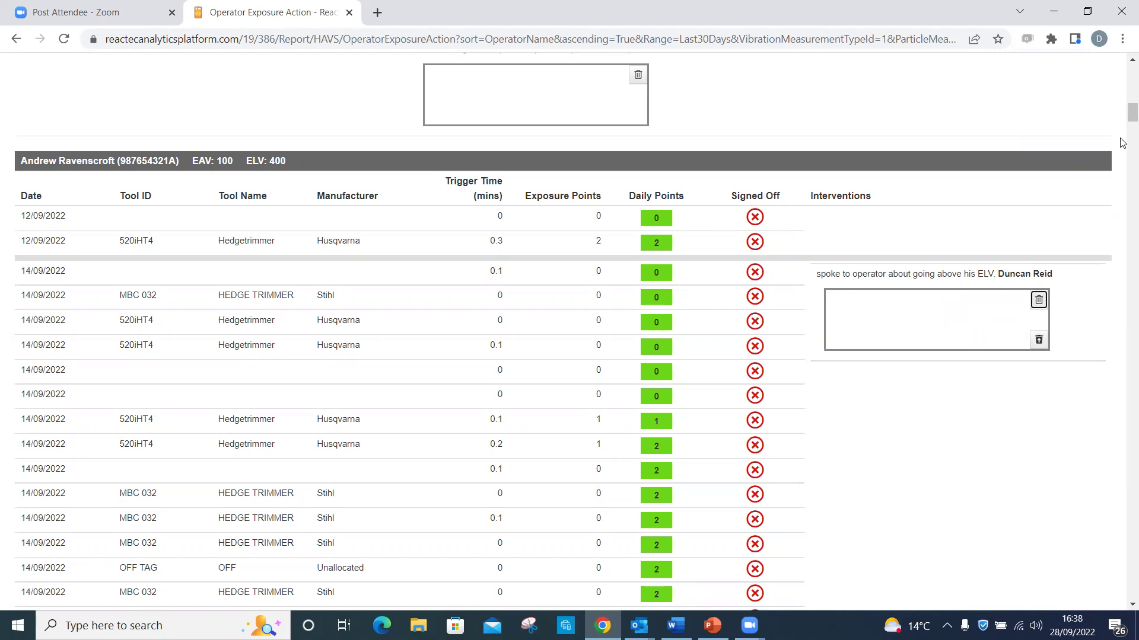
{"action": "left_click_drag", "start_coordinate": [1131, 113], "coordinate": [1131, 69]}
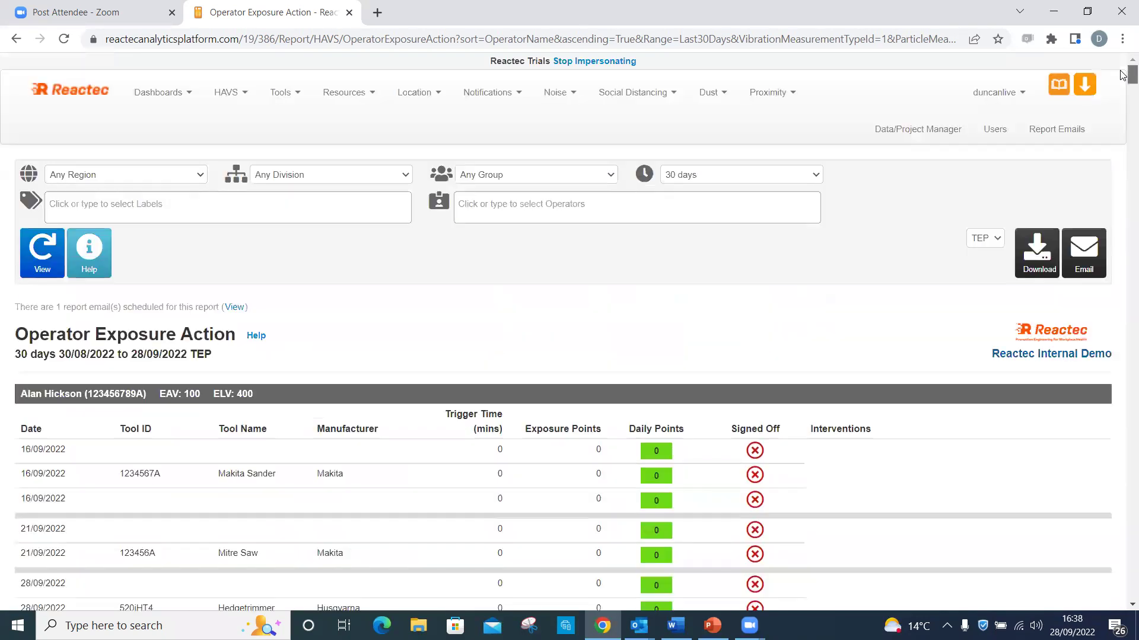
View the Intervention List over 30 days and scroll down to the 14/09/2022 ELV intervention.
{"action": "left_click", "coordinate": [239, 101]}
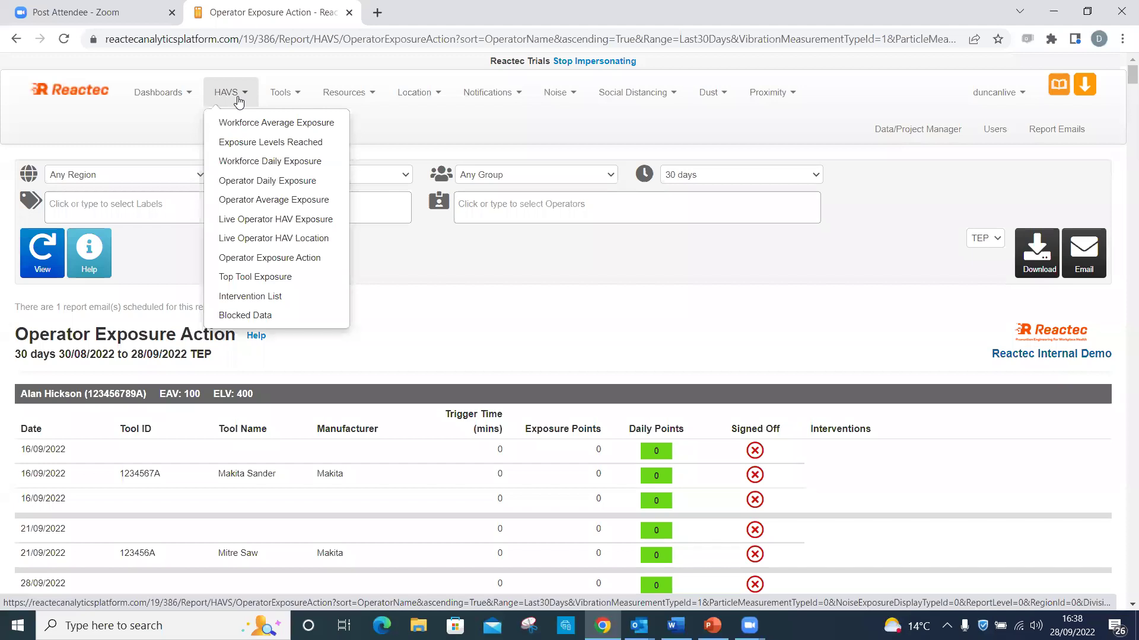
{"action": "left_click", "coordinate": [240, 300]}
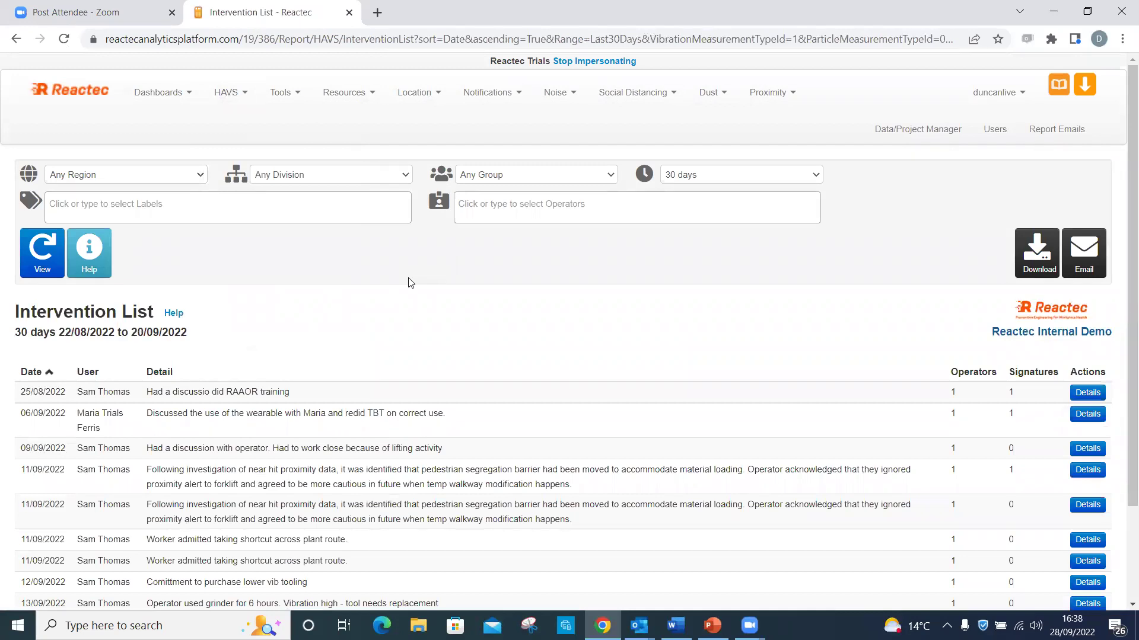
{"action": "left_click", "coordinate": [719, 180]}
{"action": "left_click", "coordinate": [709, 221]}
{"action": "left_click", "coordinate": [26, 269]}
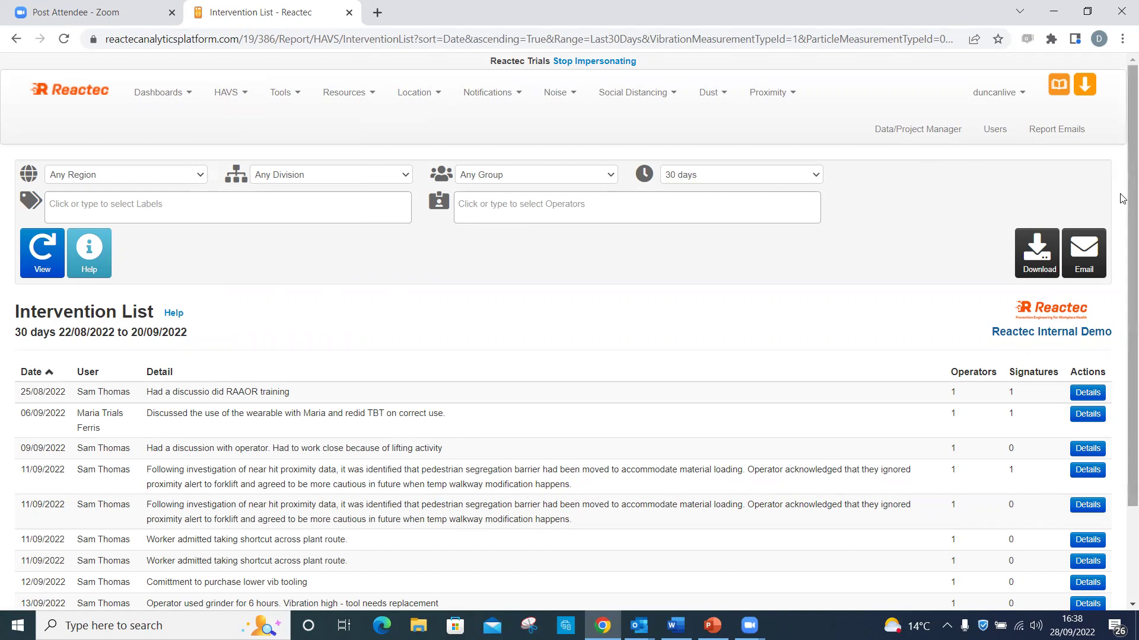
{"action": "left_click_drag", "start_coordinate": [1122, 199], "coordinate": [1122, 301]}
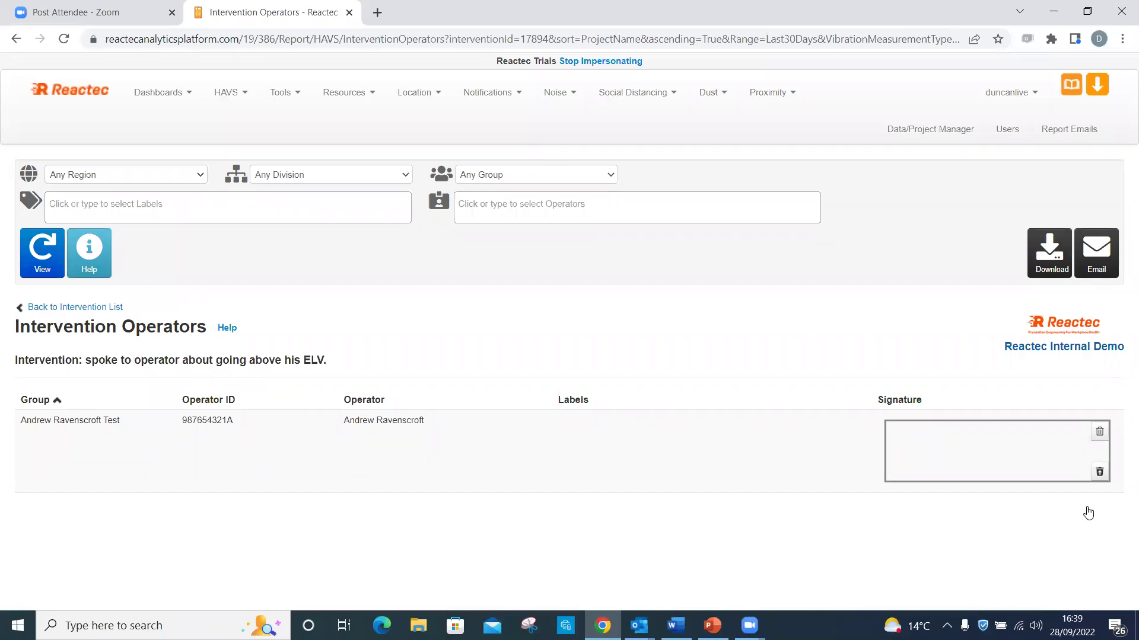
Draw the operator's signature for the ELV intervention, then clear and redraw it.
{"action": "mouse_move", "coordinate": [951, 451]}
{"action": "left_mouse_down"}
{"action": "mouse_move", "coordinate": [930, 457]}
{"action": "mouse_move", "coordinate": [947, 446]}
{"action": "mouse_move", "coordinate": [1018, 465]}
{"action": "left_mouse_up"}
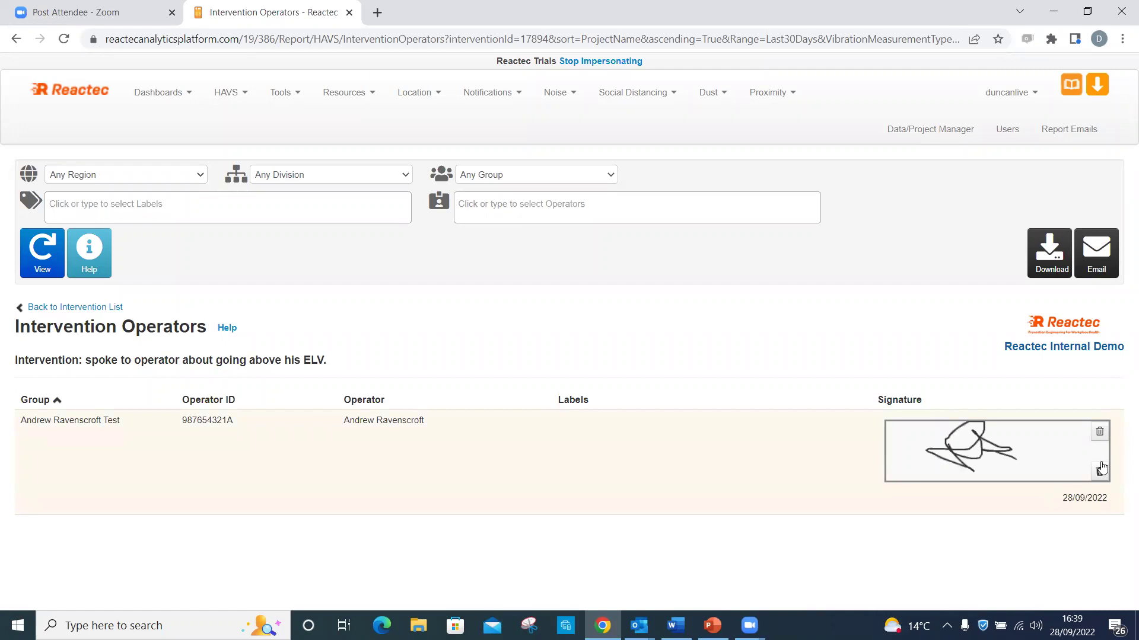
{"action": "left_click", "coordinate": [1100, 432]}
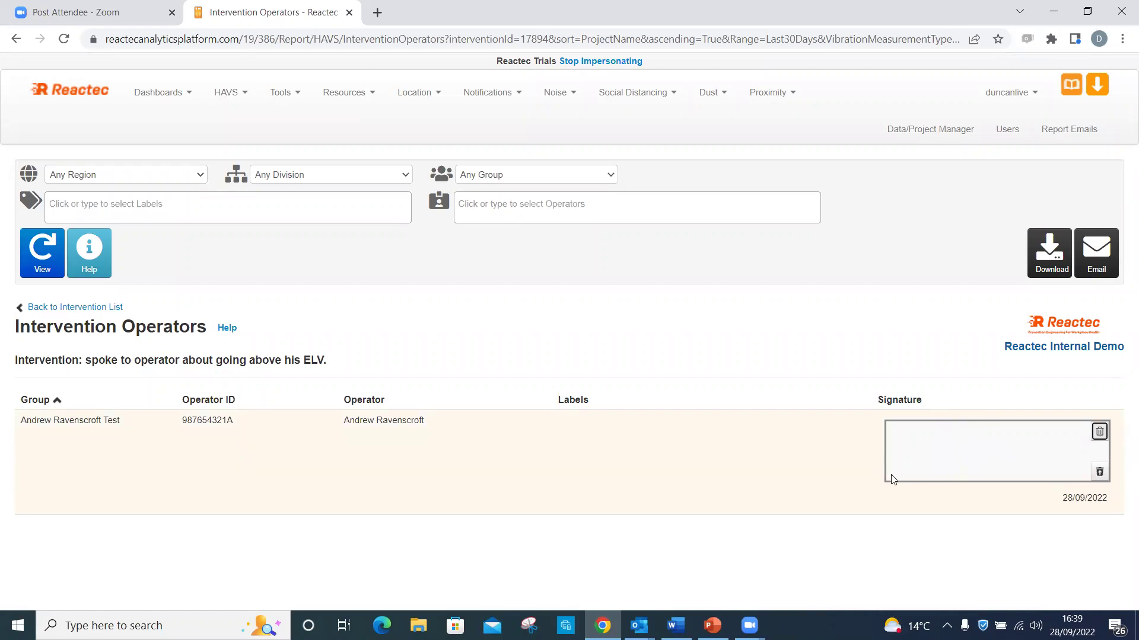
{"action": "mouse_move", "coordinate": [928, 453]}
{"action": "left_mouse_down"}
{"action": "mouse_move", "coordinate": [1019, 465]}
{"action": "mouse_move", "coordinate": [1032, 449]}
{"action": "left_mouse_up"}
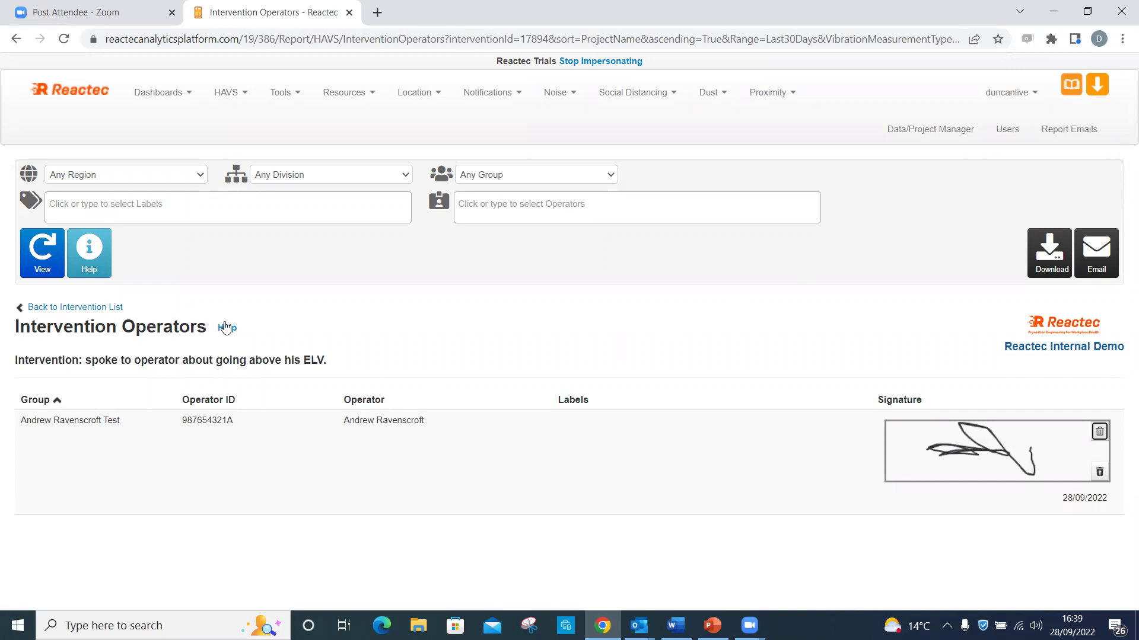
Go back to the 30-day Intervention List showing signature counts per intervention.
{"action": "left_click", "coordinate": [115, 311]}
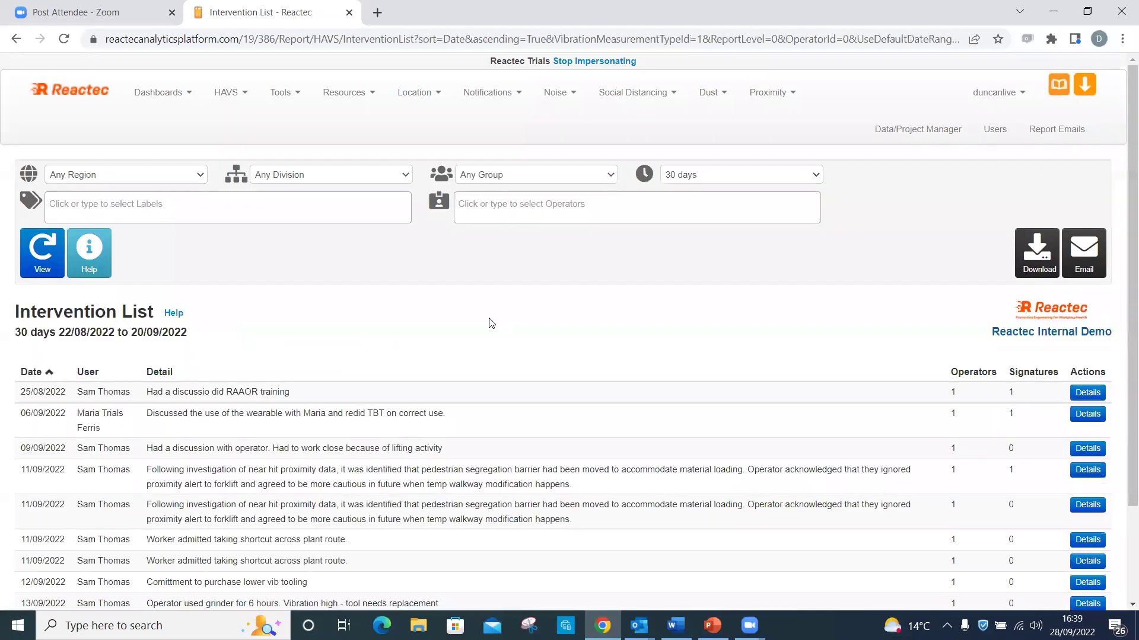